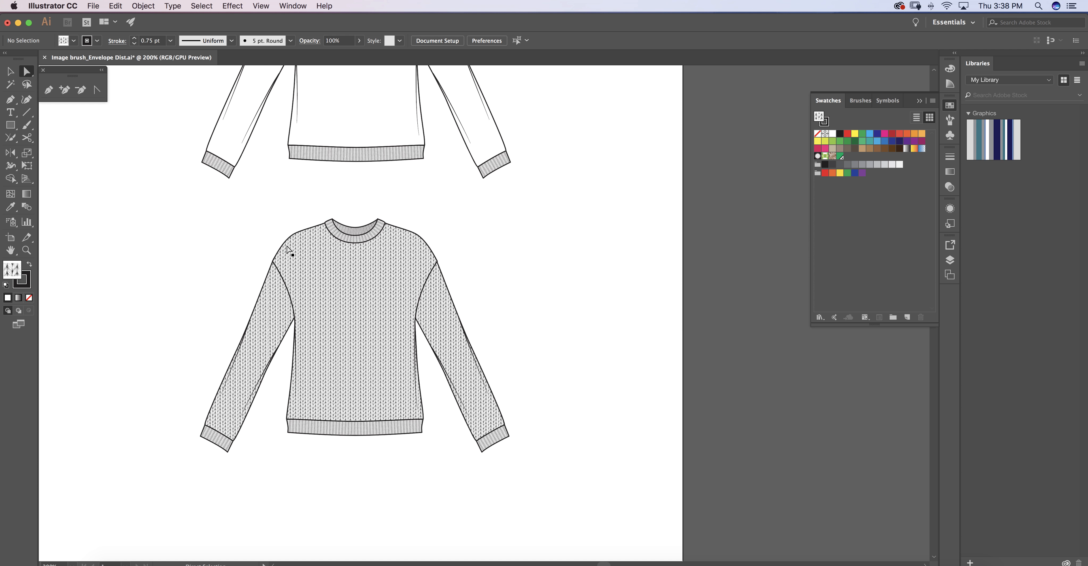
Rotate the knit pattern fill inside the lower sweater's left-hand sleeve to follow the sleeve's slant.
{"action": "left_click", "coordinate": [269, 333]}
{"action": "left_click_drag", "start_coordinate": [10, 156], "coordinate": [62, 152]}
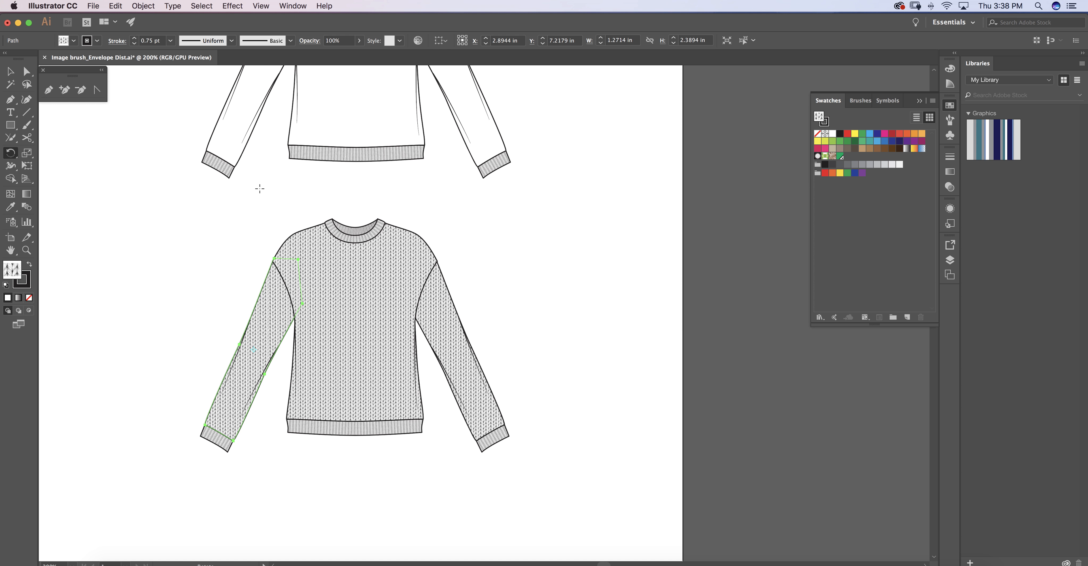
{"action": "left_click_drag", "start_coordinate": [295, 244], "coordinate": [326, 290]}
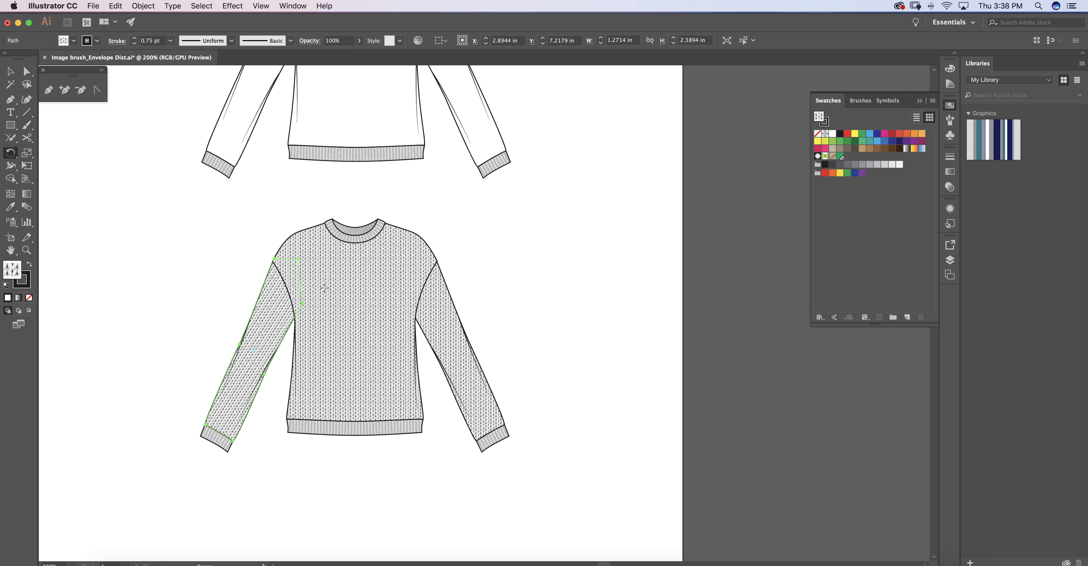
{"action": "left_click_drag", "start_coordinate": [308, 255], "coordinate": [302, 250]}
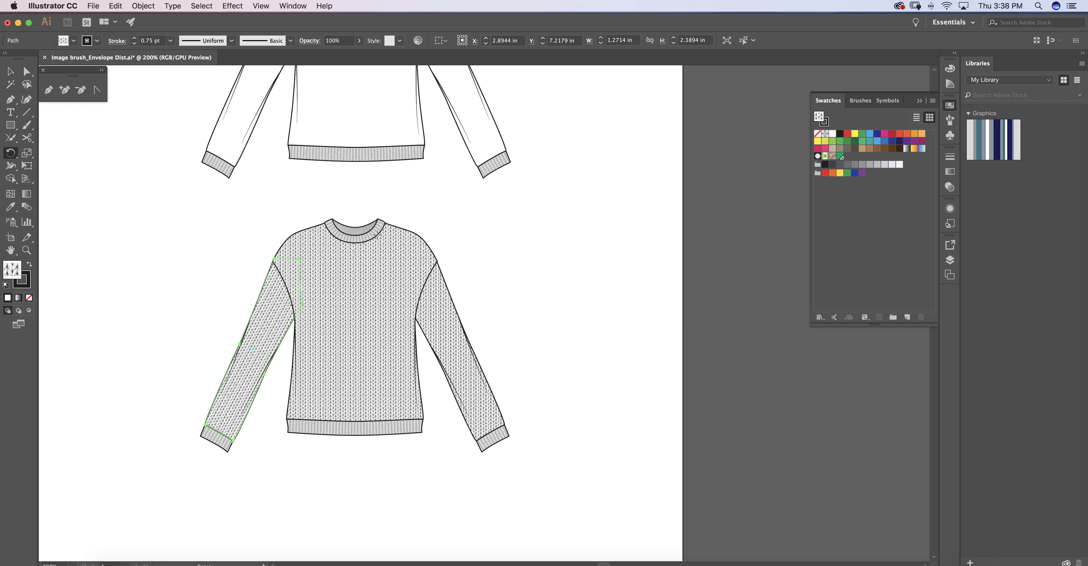
{"action": "key", "text": "a"}
{"action": "left_click", "coordinate": [512, 252]}
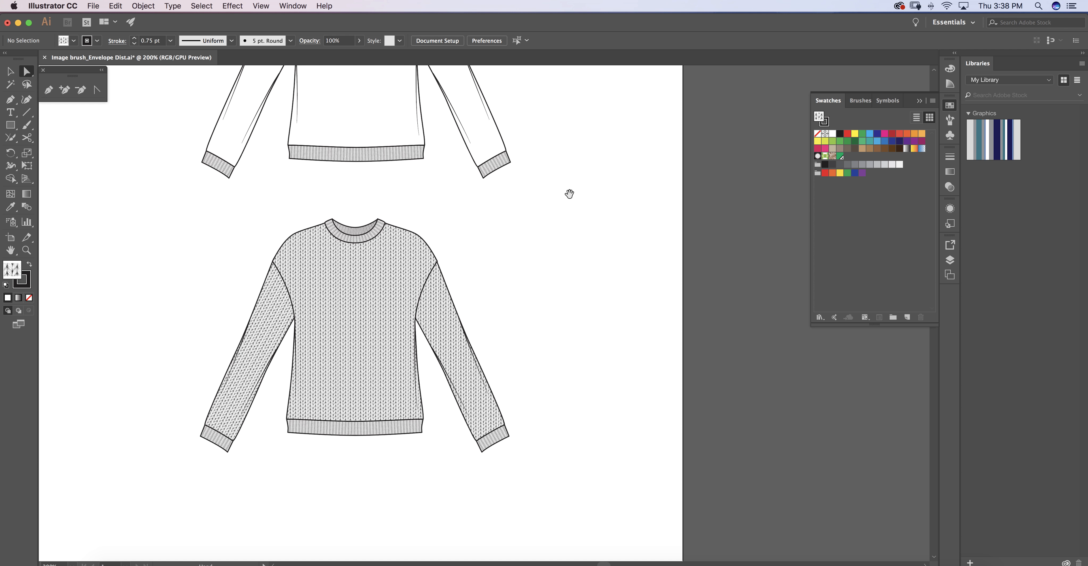
Place stockinette repeat.jpg from the Week 5 folder beside the blank sweater and add it as a pattern swatch.
{"action": "left_click_drag", "start_coordinate": [568, 194], "coordinate": [556, 371]}
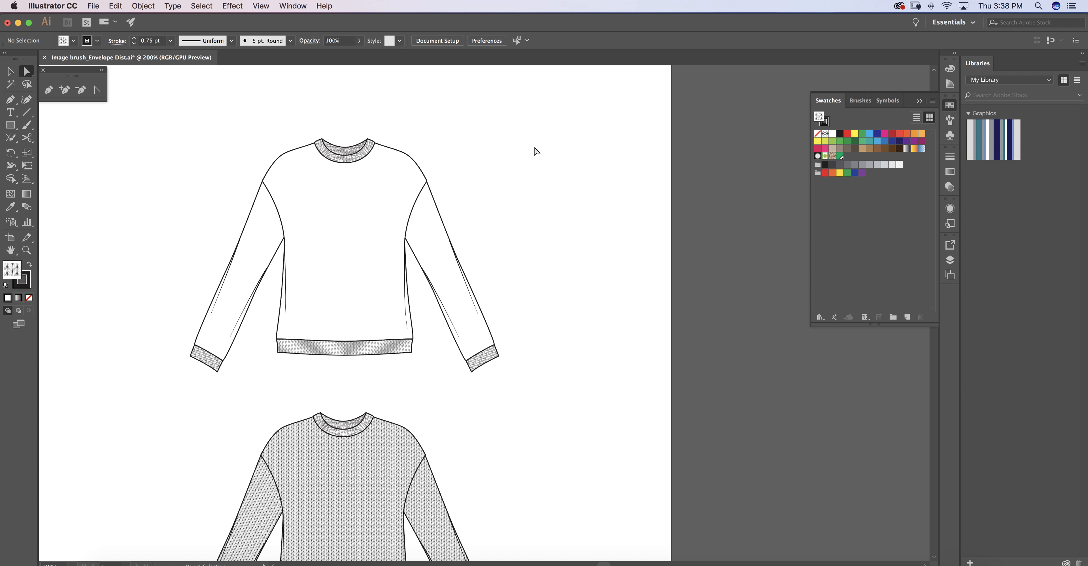
{"action": "left_click_drag", "start_coordinate": [449, 131], "coordinate": [425, 170]}
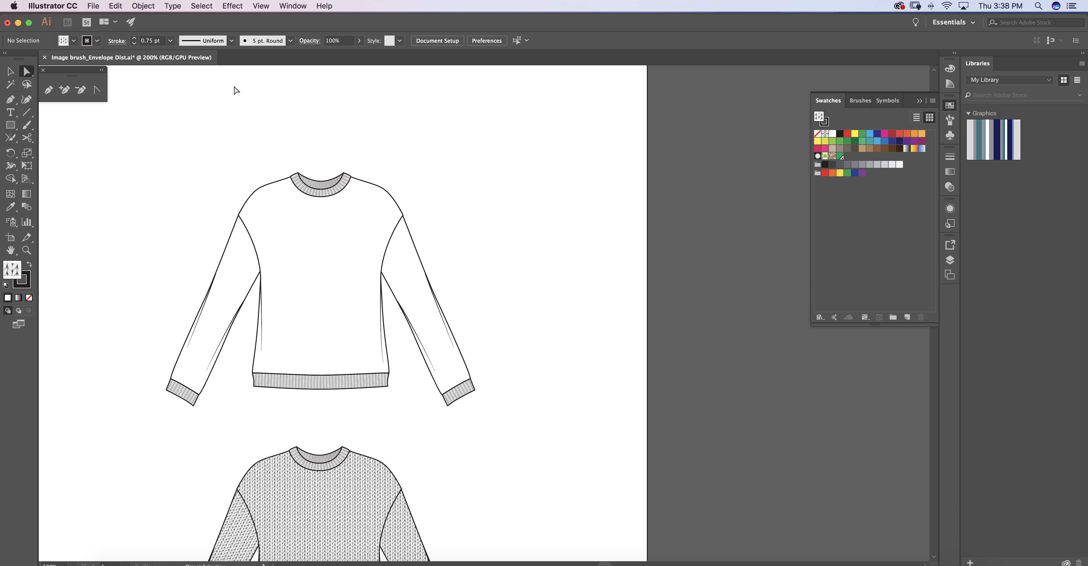
{"action": "left_click", "coordinate": [95, 6]}
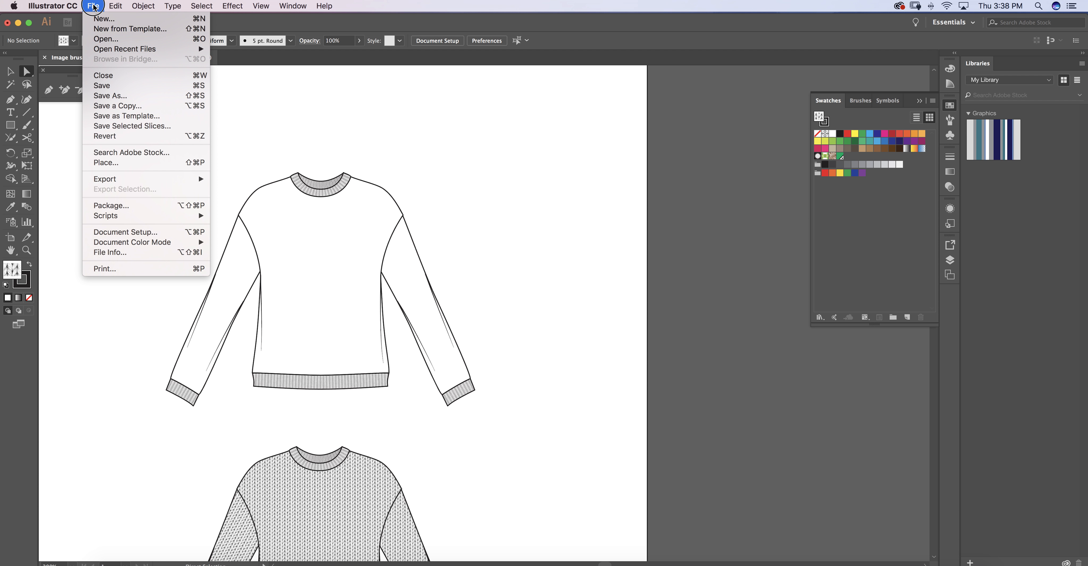
{"action": "left_click", "coordinate": [136, 162]}
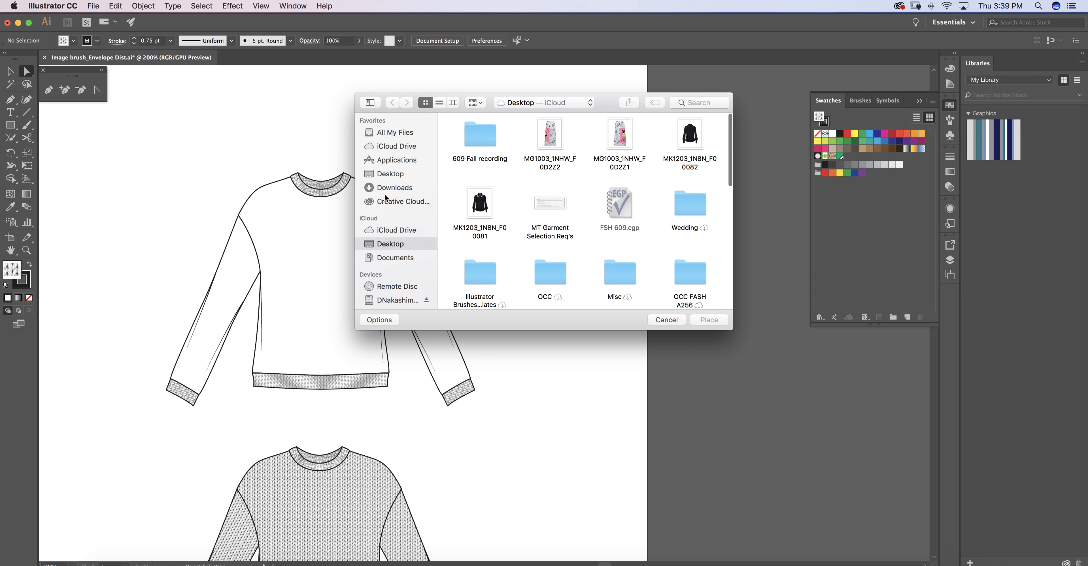
{"action": "left_click", "coordinate": [395, 300]}
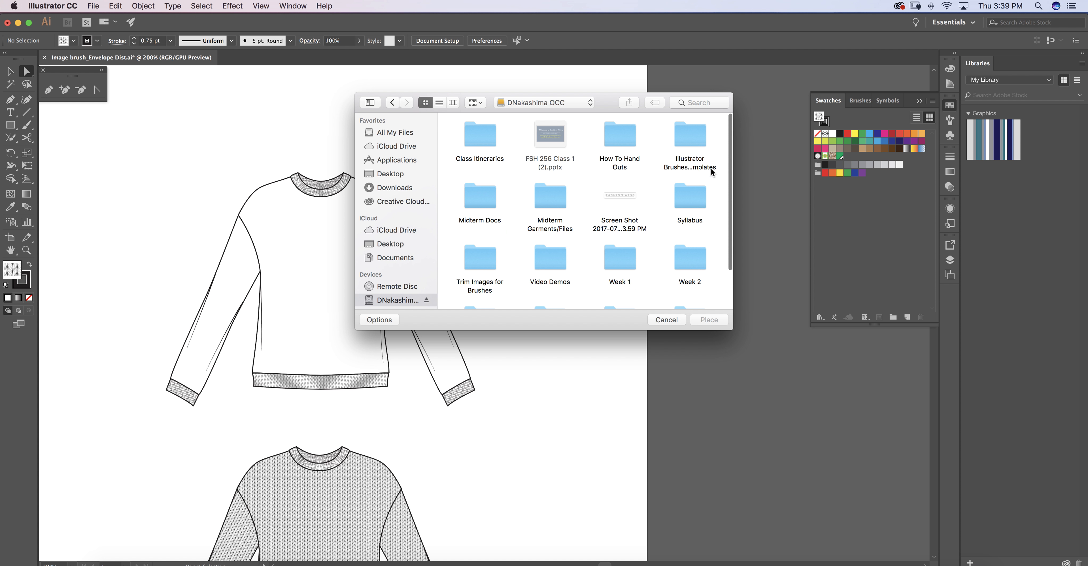
{"action": "scroll", "coordinate": [716, 151], "scroll_direction": "down", "scroll_amount": 3}
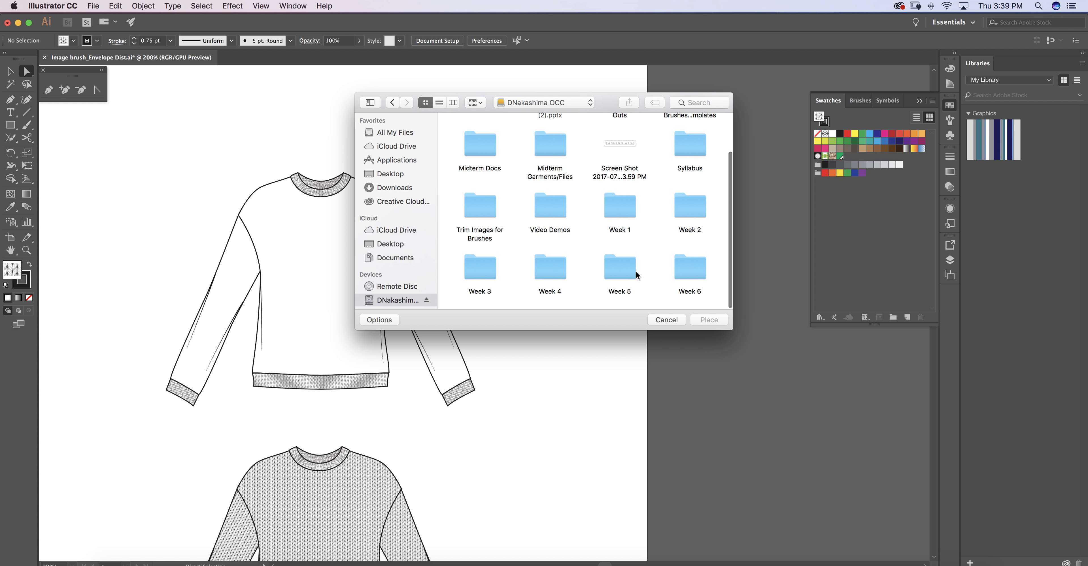
{"action": "double_click", "coordinate": [620, 271]}
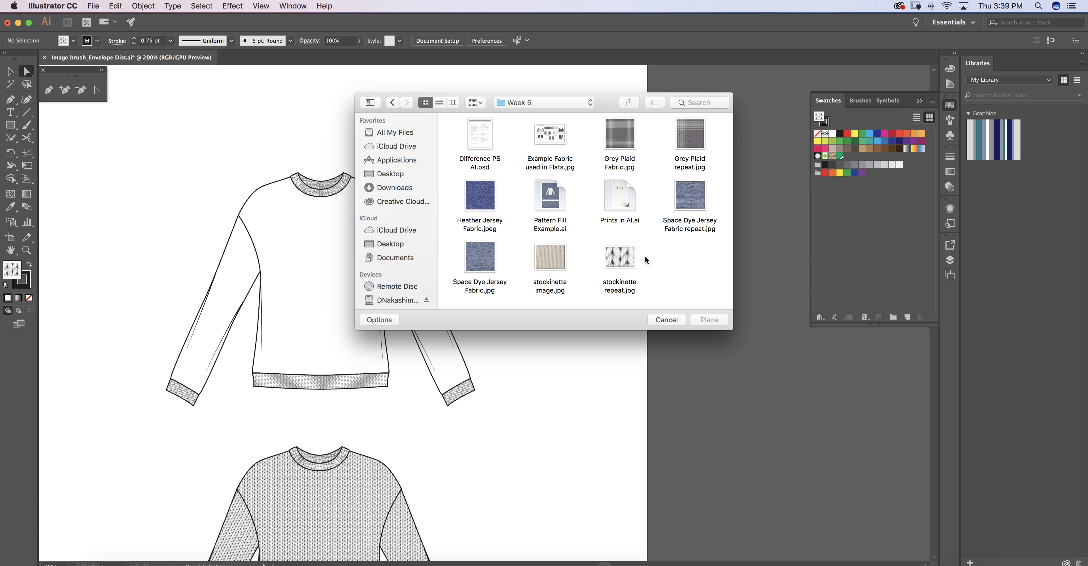
{"action": "left_click", "coordinate": [616, 257]}
{"action": "left_click", "coordinate": [709, 320]}
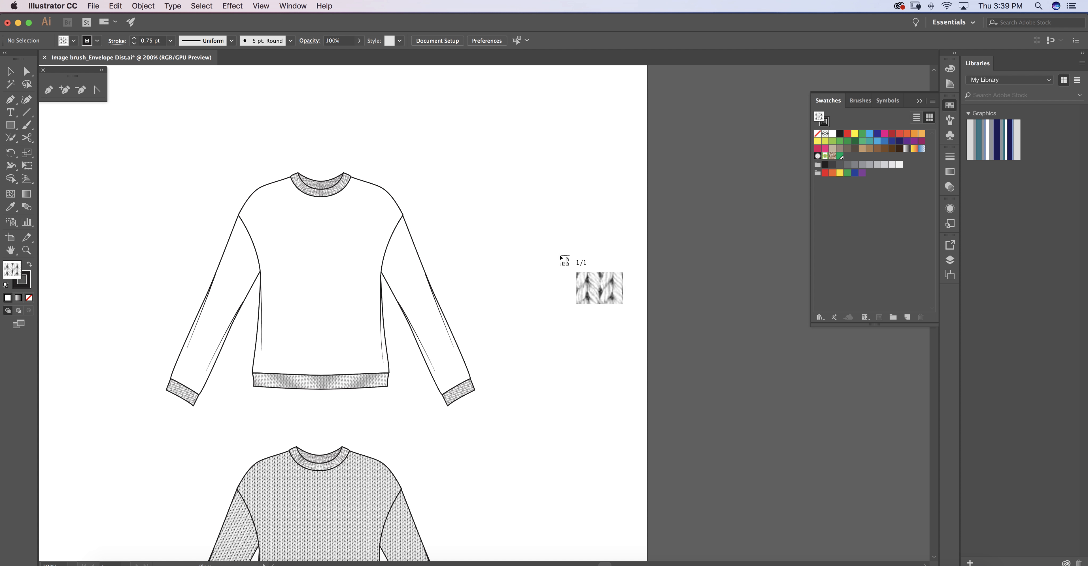
{"action": "left_click", "coordinate": [571, 133]}
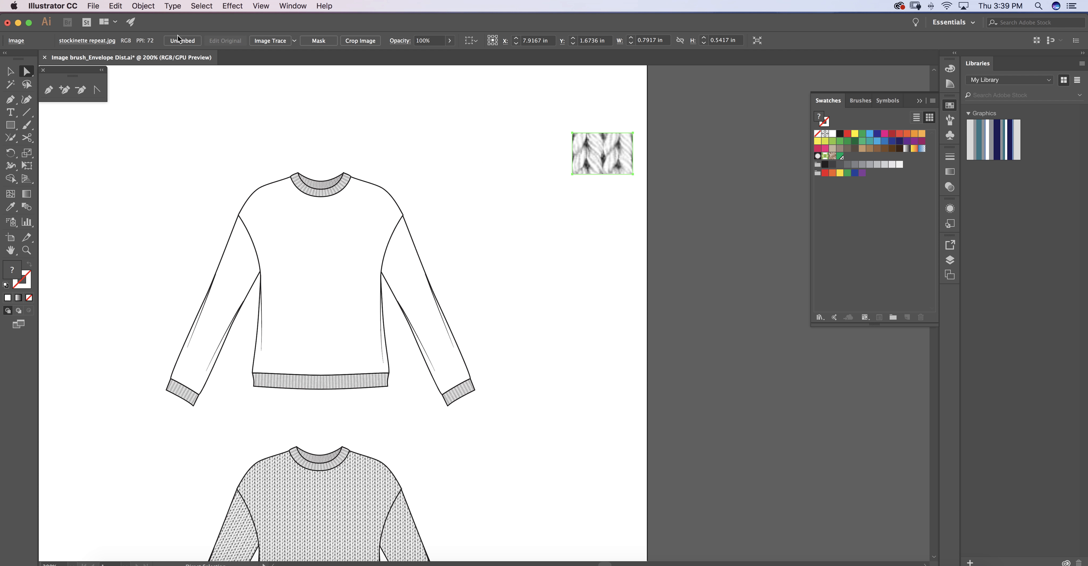
{"action": "left_click_drag", "start_coordinate": [611, 157], "coordinate": [847, 168]}
Draw a rectangle about 2.42 by 3.08 in over the blank sweater's body and remove its fill.
{"action": "left_click", "coordinate": [10, 126]}
{"action": "left_click_drag", "start_coordinate": [228, 165], "coordinate": [412, 400]}
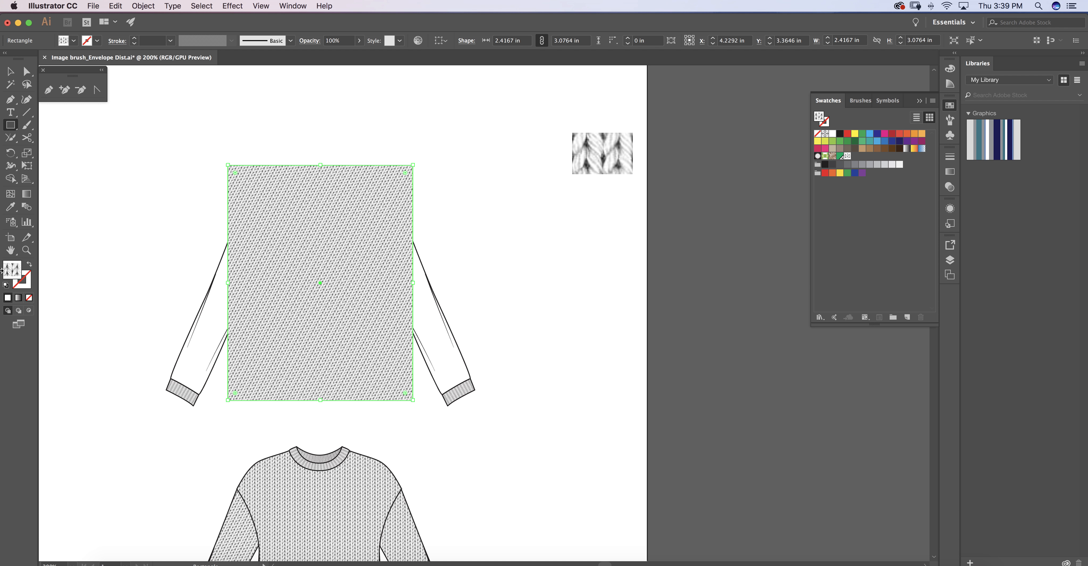
{"action": "left_click", "coordinate": [29, 298]}
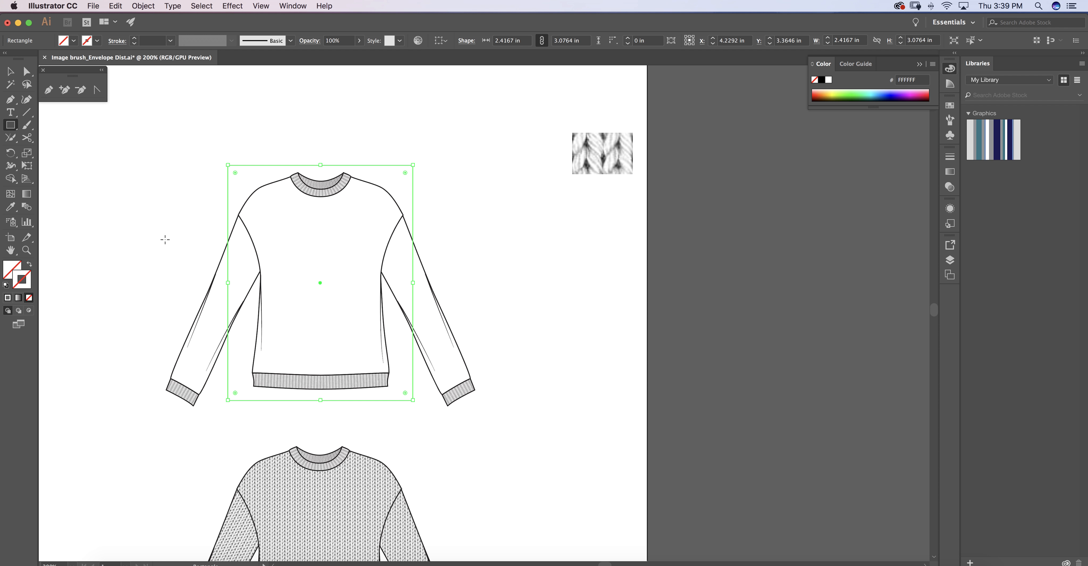
Nudge the rectangle's top edge down to the neckline and its left edge in to the shoulder seam.
{"action": "key", "text": "a"}
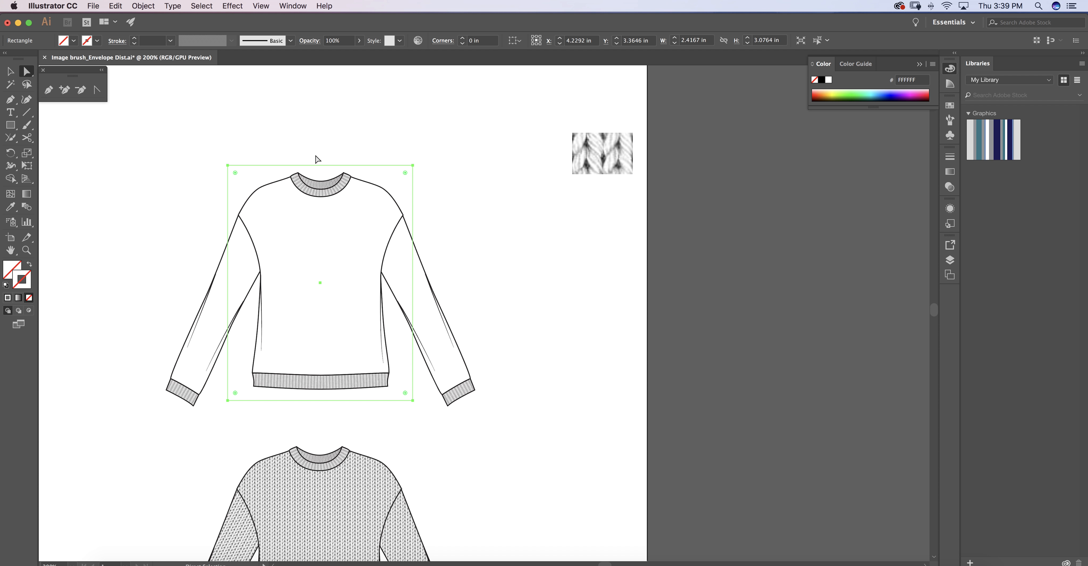
{"action": "left_click", "coordinate": [314, 141]}
{"action": "left_click", "coordinate": [333, 165]}
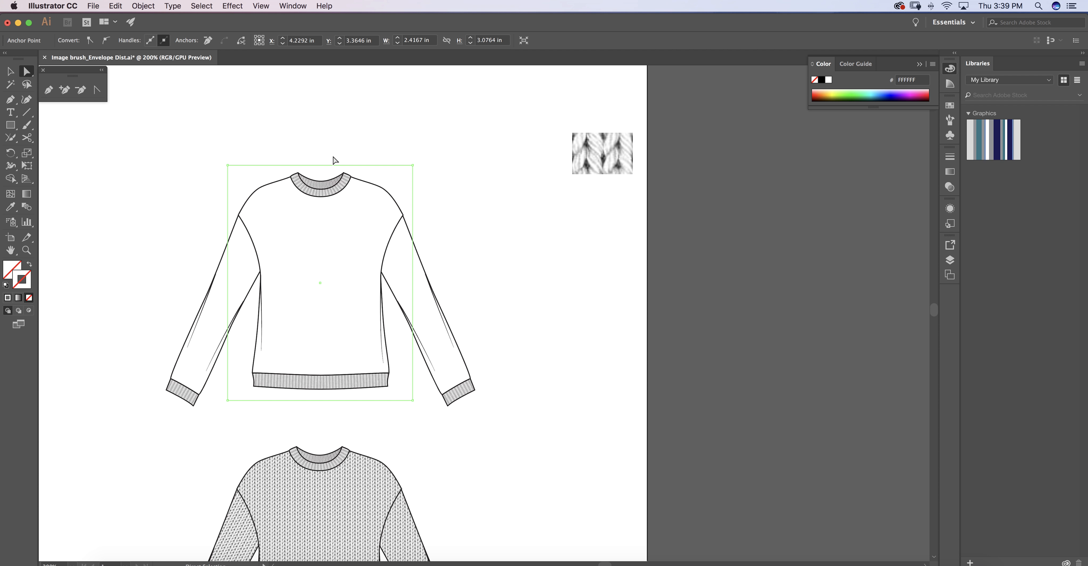
{"action": "key", "text": "Down"}
{"action": "key", "text": "Down"}
{"action": "key", "text": "Down"}
{"action": "key", "text": "Down"}
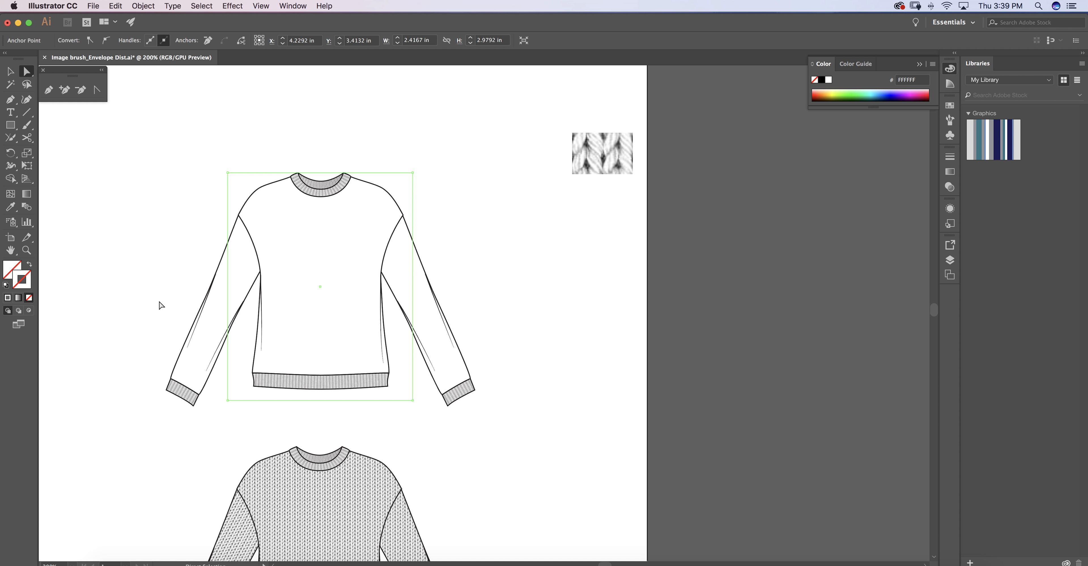
{"action": "left_click", "coordinate": [155, 242]}
{"action": "left_click", "coordinate": [228, 217]}
{"action": "key", "text": "Down"}
{"action": "key", "text": "Right"}
{"action": "key", "text": "Right"}
{"action": "key", "text": "Right"}
{"action": "key", "text": "Right"}
{"action": "key", "text": "Right"}
{"action": "key", "text": "Right"}
{"action": "key", "text": "Right"}
{"action": "key", "text": "Right"}
{"action": "key", "text": "Right"}
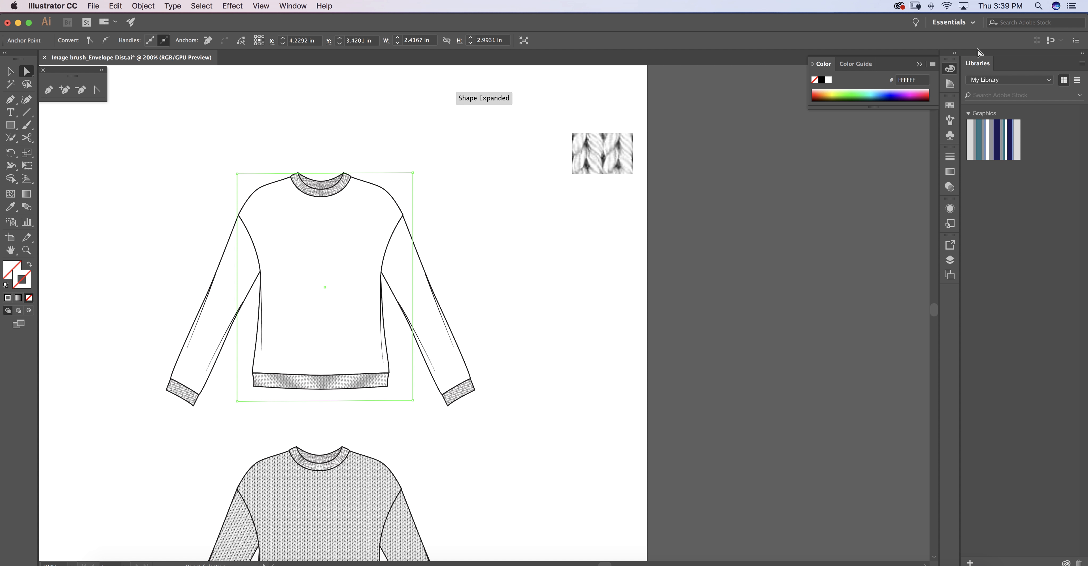
Nudge the rectangle's right edge in to the shoulder seam and its bottom edge up to the hem band.
{"action": "left_click", "coordinate": [435, 210]}
{"action": "left_click", "coordinate": [412, 199]}
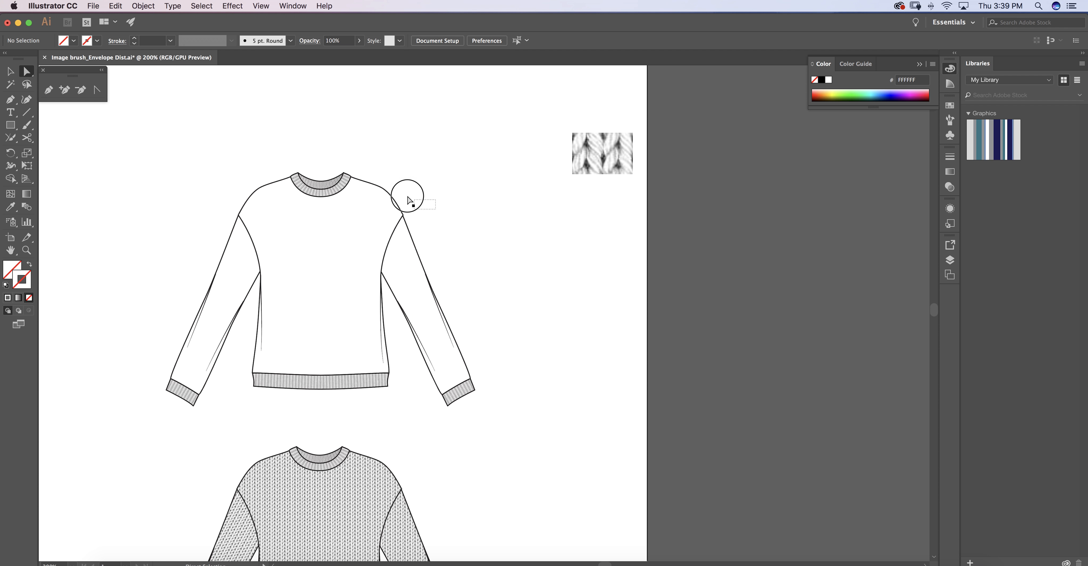
{"action": "key", "text": "Left"}
{"action": "key", "text": "Left"}
{"action": "key", "text": "Left"}
{"action": "key", "text": "Left"}
{"action": "key", "text": "Left"}
{"action": "key", "text": "Left"}
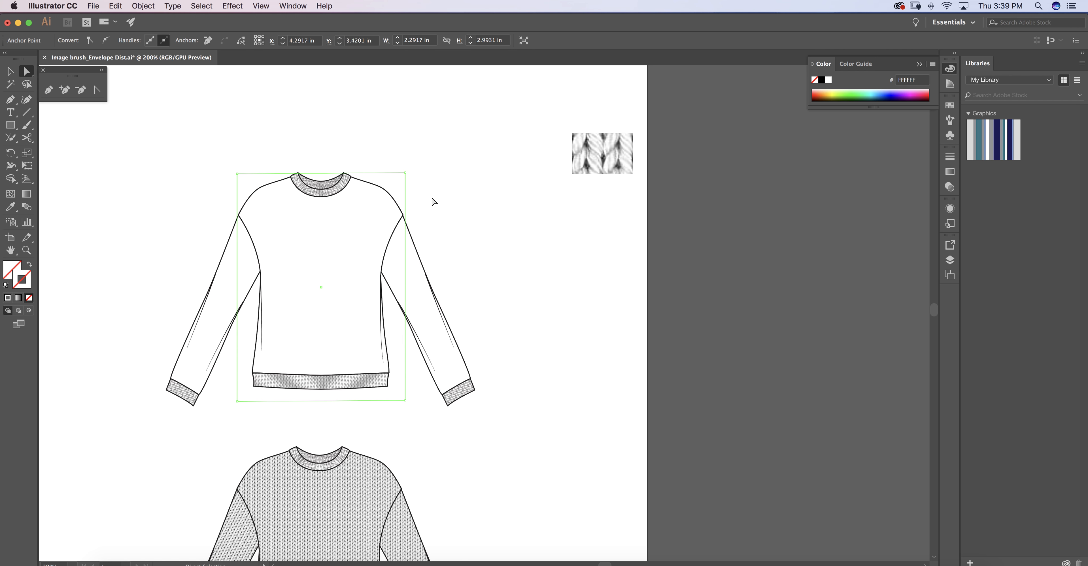
{"action": "left_click", "coordinate": [304, 419]}
{"action": "left_click", "coordinate": [311, 401]}
{"action": "key", "text": "Up"}
{"action": "key", "text": "Up"}
{"action": "key", "text": "Up"}
{"action": "key", "text": "Up"}
{"action": "key", "text": "Up"}
{"action": "key", "text": "Up"}
{"action": "key", "text": "Up"}
{"action": "key", "text": "Up"}
{"action": "key", "text": "Up"}
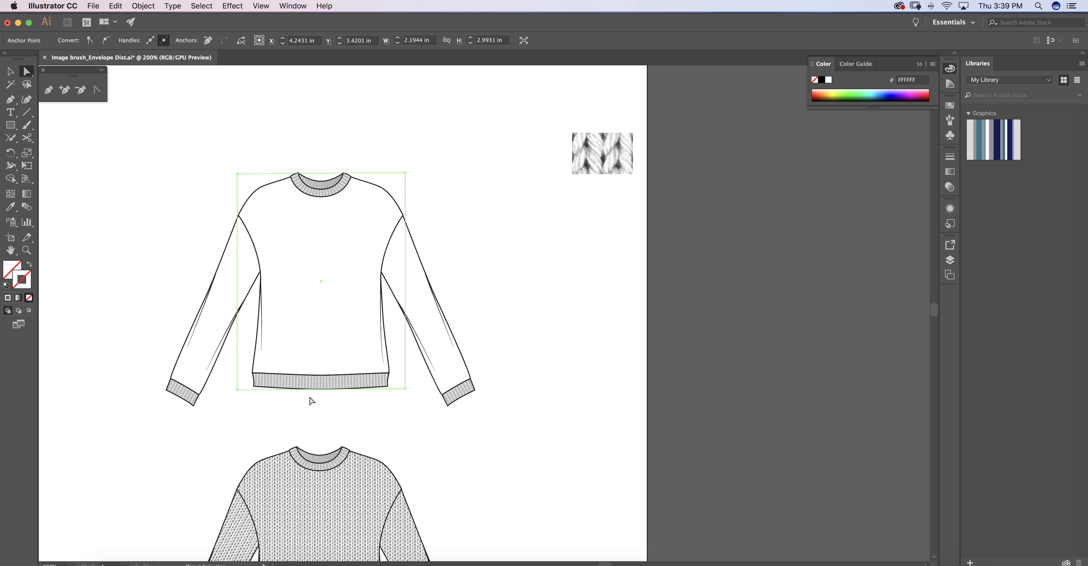
{"action": "key", "text": "Up"}
{"action": "key", "text": "Up"}
{"action": "key", "text": "Up"}
{"action": "key", "text": "Up"}
Fill the rectangle with the new stockinette pattern swatch.
{"action": "left_click", "coordinate": [950, 106]}
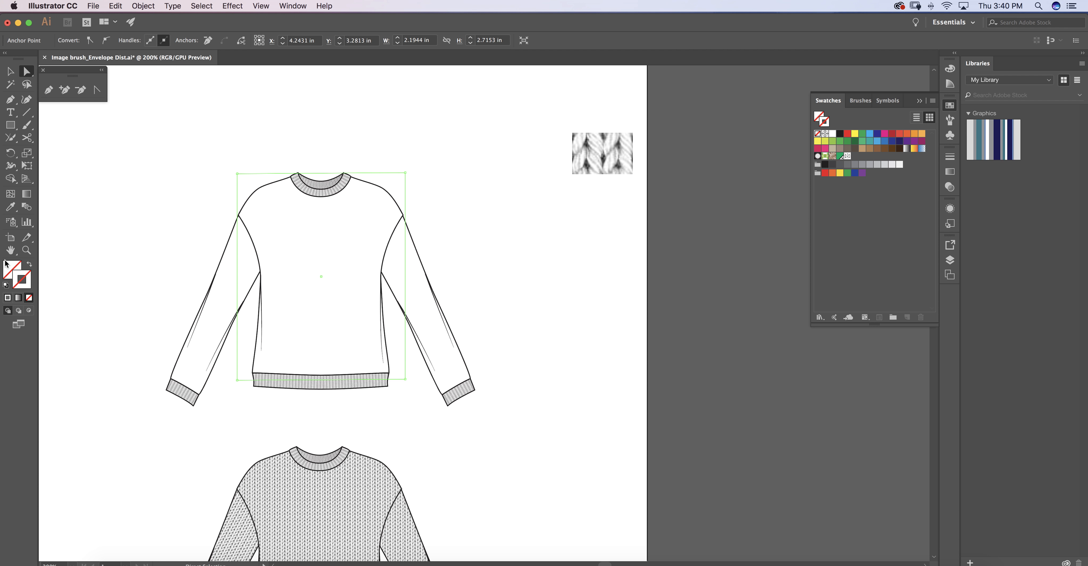
{"action": "left_click", "coordinate": [10, 271]}
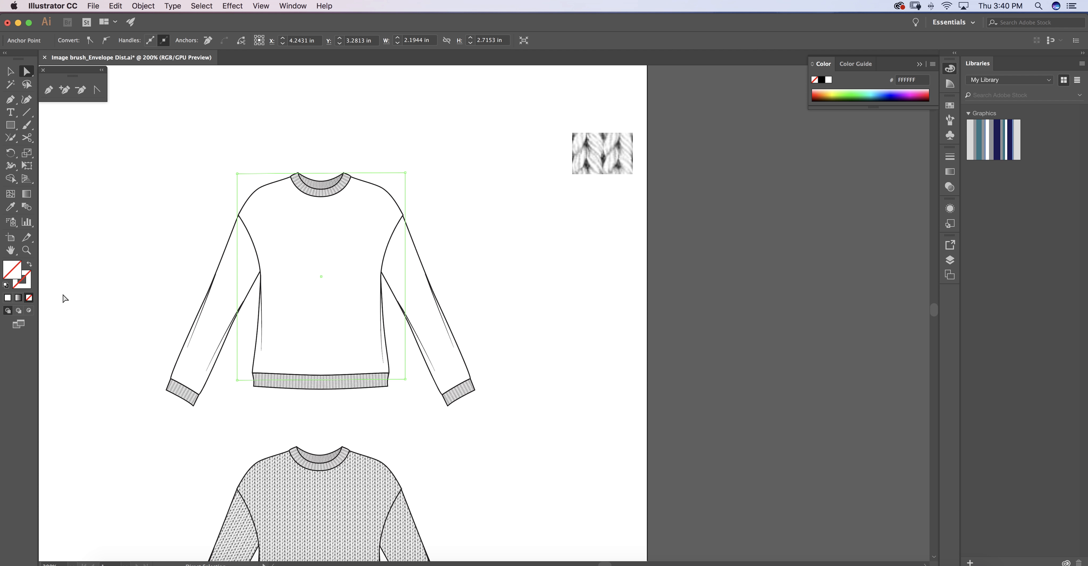
{"action": "left_click", "coordinate": [950, 106]}
{"action": "left_click", "coordinate": [847, 157]}
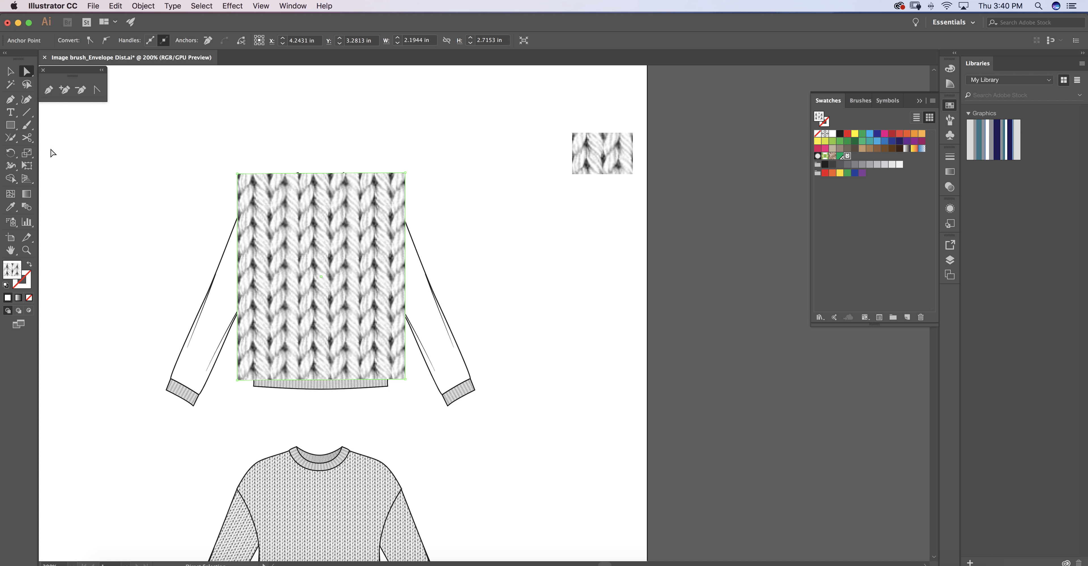
Set up a previewed uniform 30% scale of the rectangle's pattern only, with Transform Objects off.
{"action": "double_click", "coordinate": [26, 153]}
{"action": "left_click_drag", "start_coordinate": [278, 139], "coordinate": [565, 108]}
{"action": "left_click", "coordinate": [497, 248]}
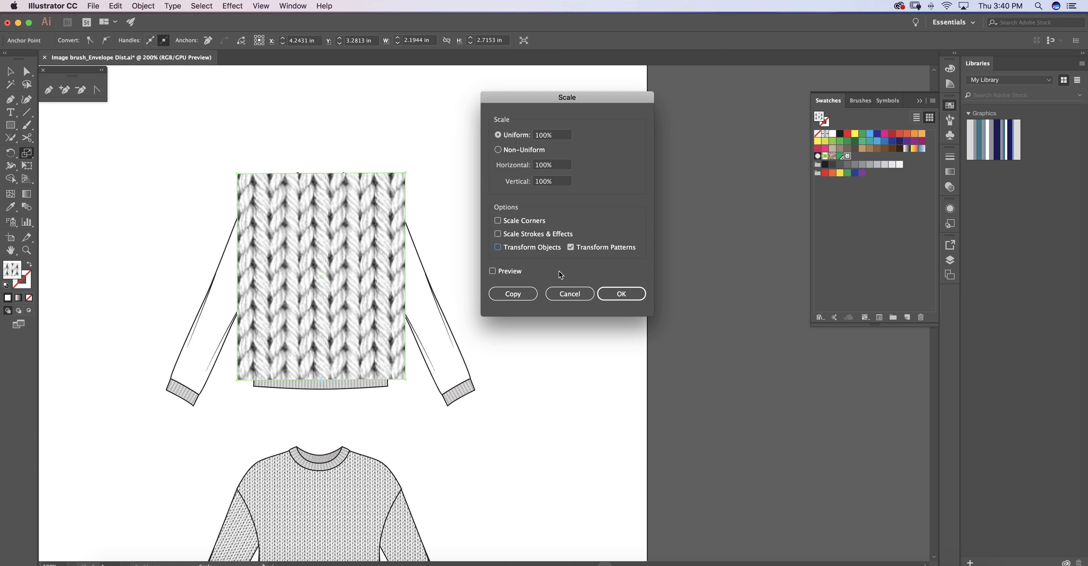
{"action": "left_click", "coordinate": [548, 135]}
{"action": "type", "text": "2"}
{"action": "type", "text": "0"}
{"action": "left_click", "coordinate": [492, 271]}
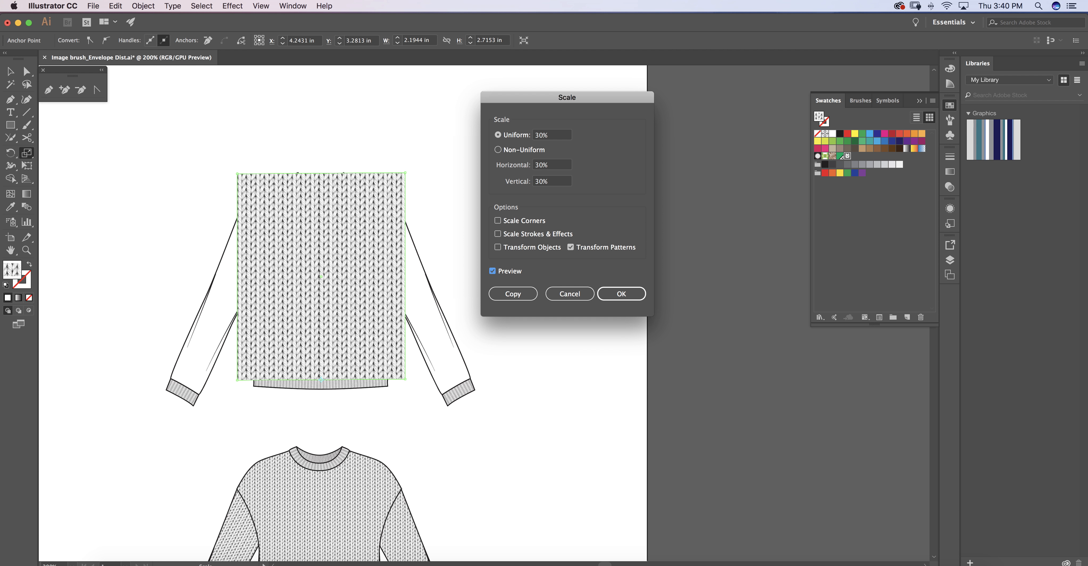
Try a 15% pattern scale, and apply a uniform scale of 20% to the rectangle's pattern.
{"action": "left_click", "coordinate": [549, 135]}
{"action": "type", "text": "1"}
{"action": "key", "text": "Tab"}
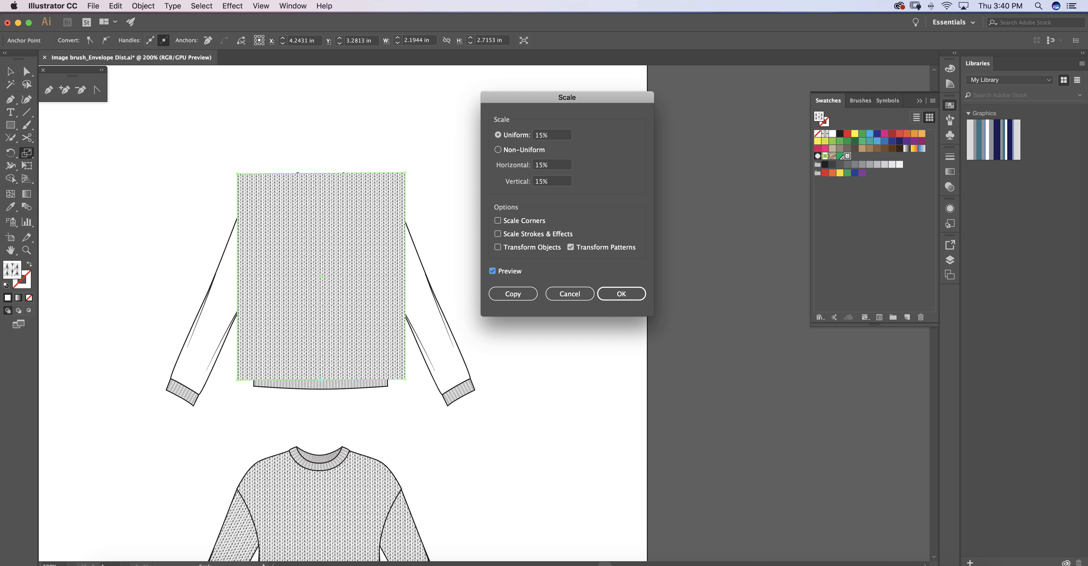
{"action": "key", "text": "shift+Tab"}
{"action": "type", "text": "20"}
{"action": "key", "text": "Tab"}
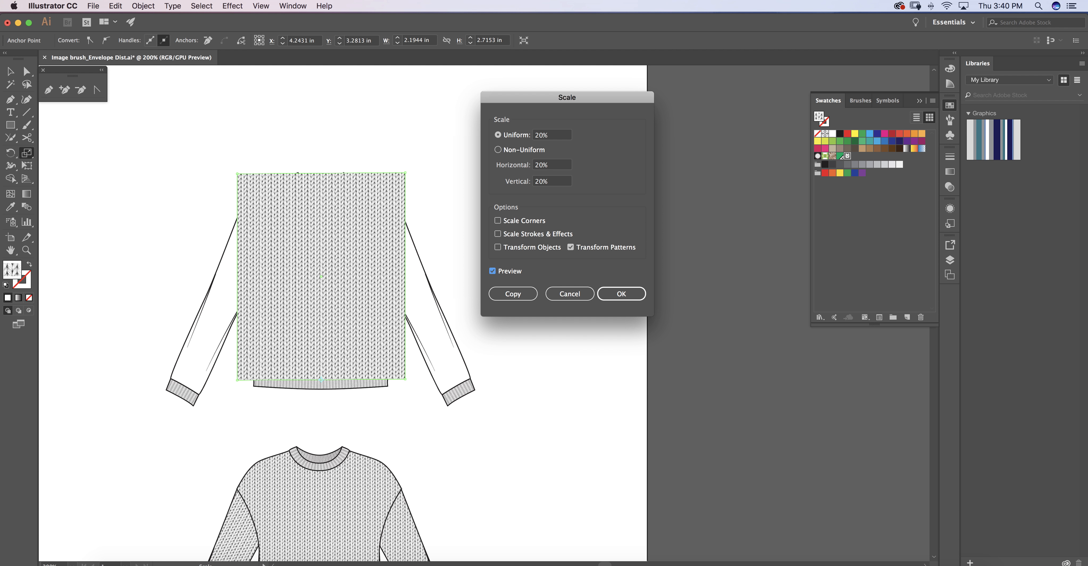
{"action": "key", "text": "Return"}
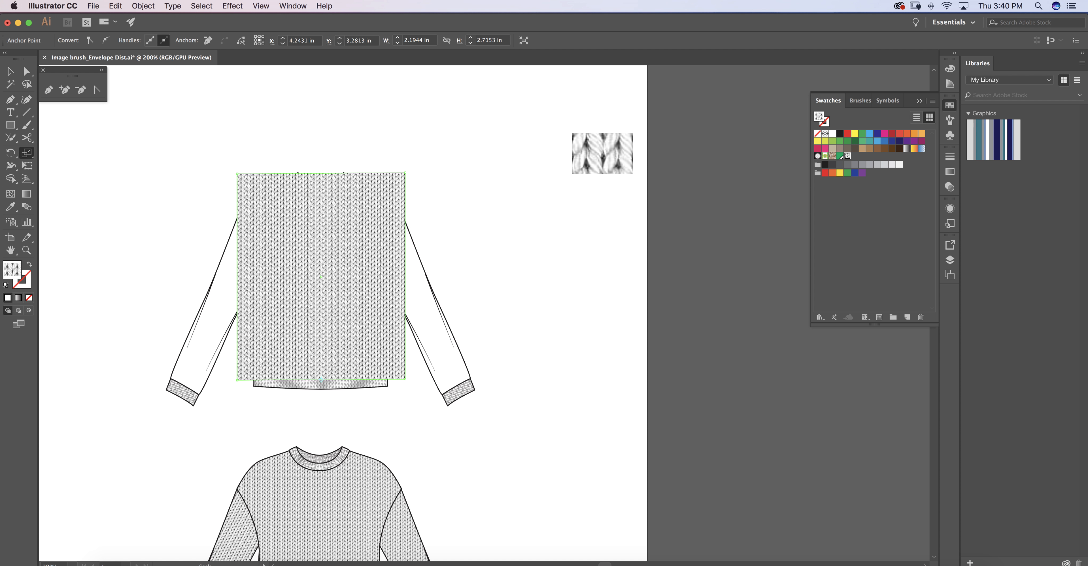
Undo the rectangle's pattern scaling and pattern fill, and redo both.
{"action": "right_click", "coordinate": [432, 122]}
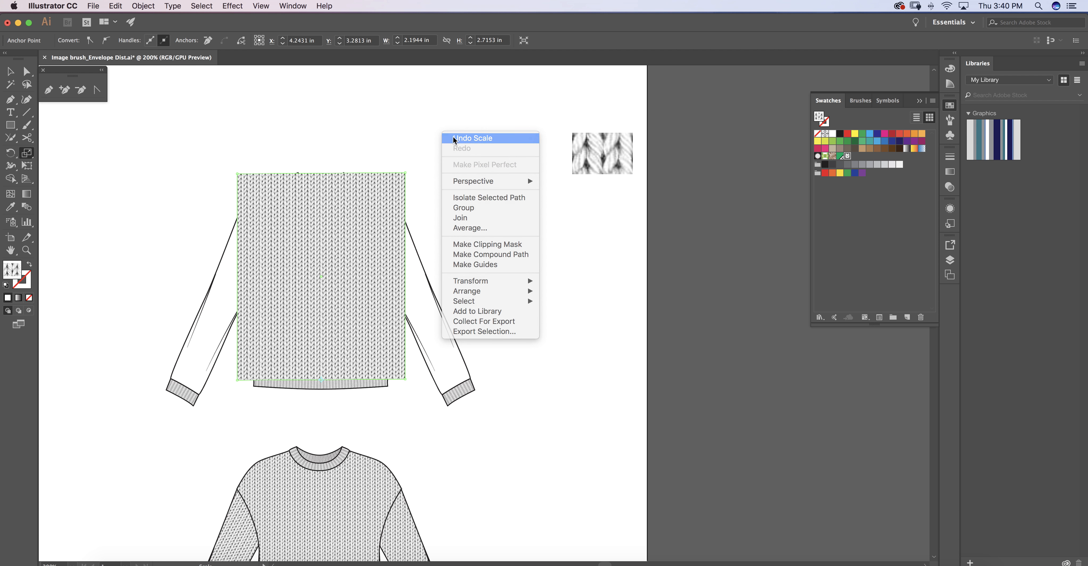
{"action": "left_click", "coordinate": [461, 139]}
{"action": "key", "text": "super+z"}
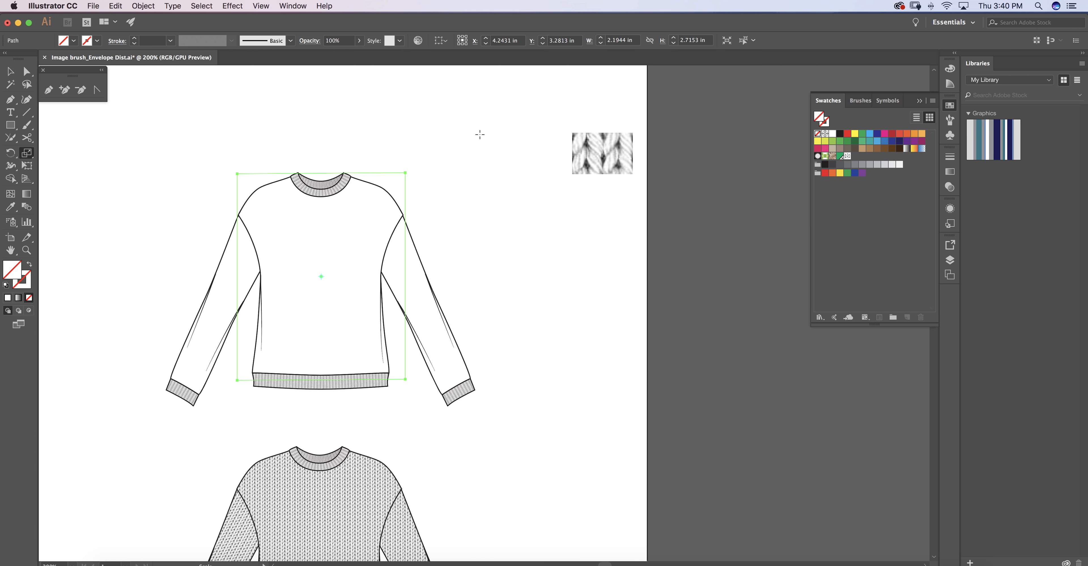
{"action": "left_click", "coordinate": [116, 6]}
{"action": "left_click", "coordinate": [121, 25]}
{"action": "left_click", "coordinate": [115, 6]}
{"action": "left_click", "coordinate": [122, 25]}
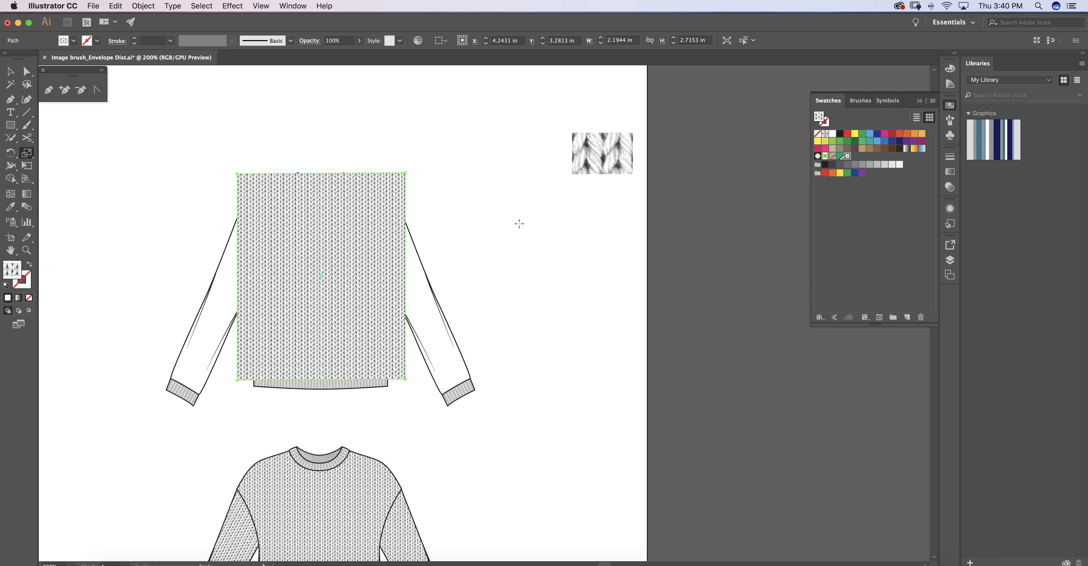
Send the pattern-filled rectangle behind all the sweater artwork.
{"action": "right_click", "coordinate": [509, 223]}
{"action": "left_click", "coordinate": [534, 221]}
{"action": "right_click", "coordinate": [535, 227]}
{"action": "mouse_move", "coordinate": [574, 397]}
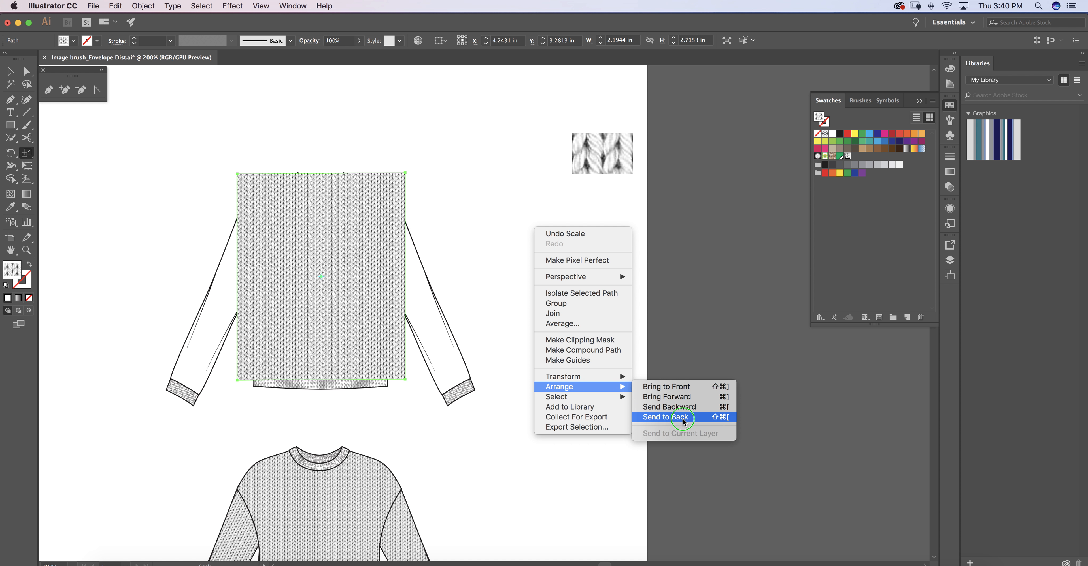
{"action": "left_click", "coordinate": [680, 418]}
{"action": "key", "text": "a"}
{"action": "left_click", "coordinate": [459, 153]}
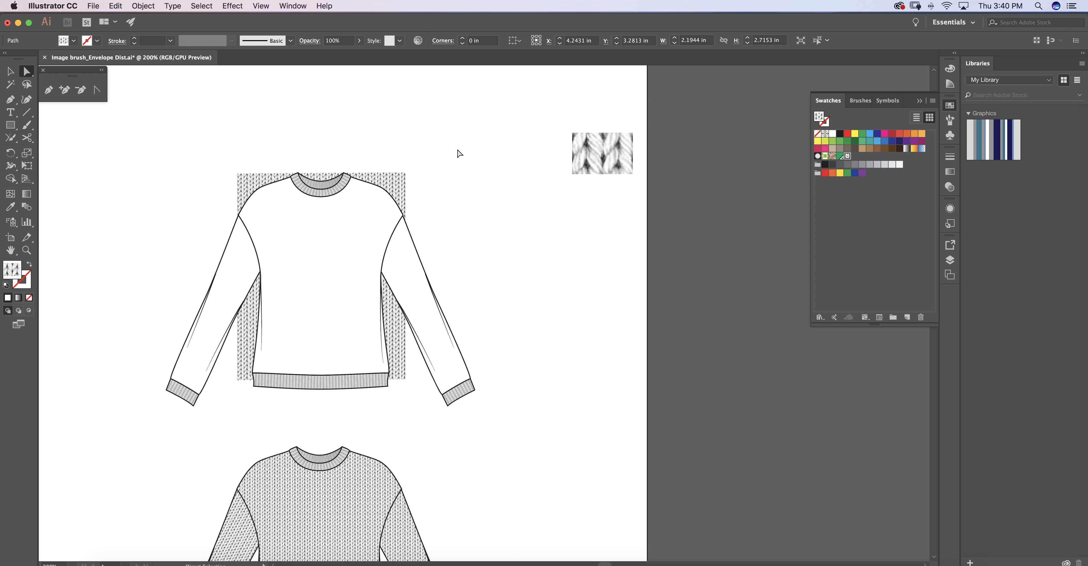
Set the opacity of the blank sweater's body shape to 50%.
{"action": "left_click", "coordinate": [335, 230]}
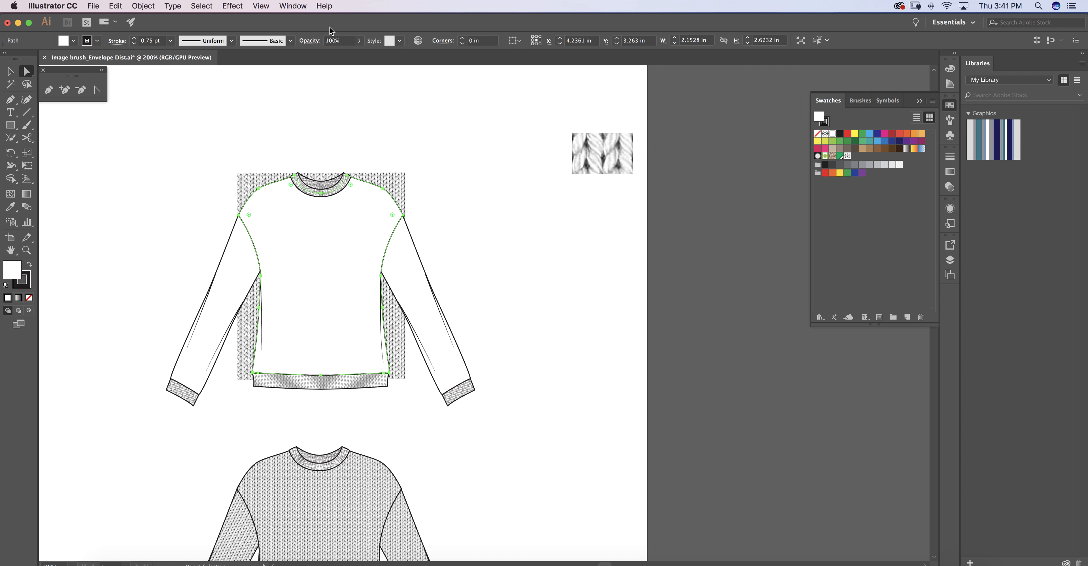
{"action": "left_click", "coordinate": [338, 41]}
{"action": "type", "text": "50"}
{"action": "key", "text": "Return"}
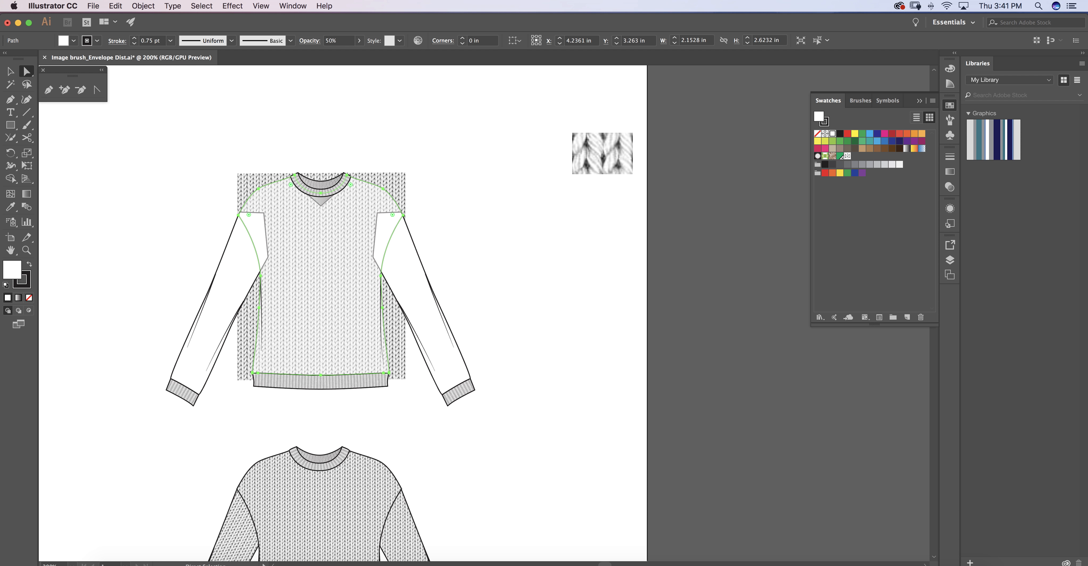
Lock the sweater's body and both sleeve shapes together.
{"action": "key", "text": "super+2"}
{"action": "left_click", "coordinate": [313, 295]}
{"action": "left_click", "coordinate": [224, 287], "text": "shift"}
{"action": "left_click", "coordinate": [416, 287], "text": "shift"}
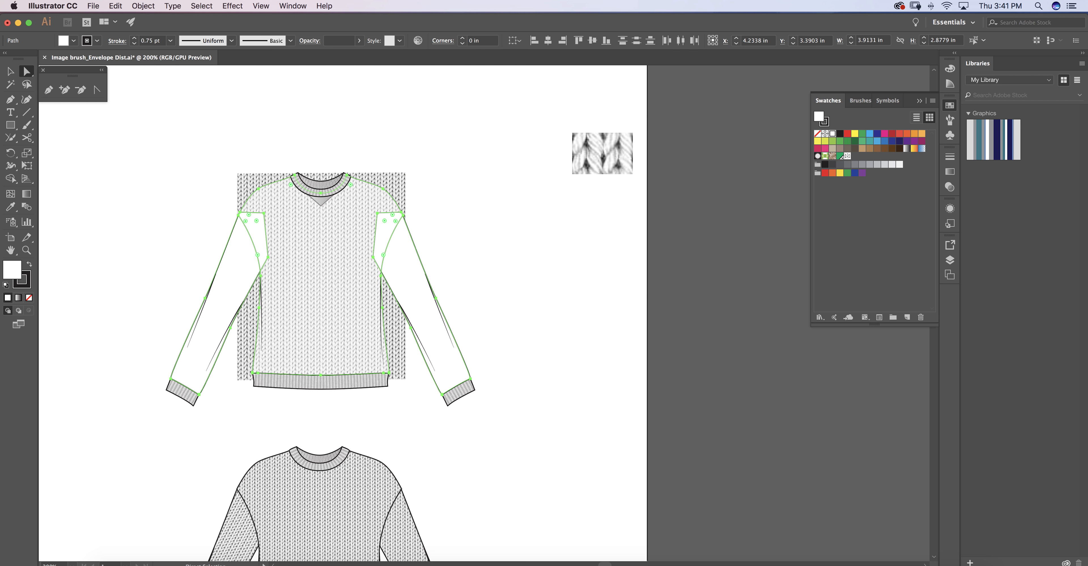
{"action": "left_click", "coordinate": [143, 5]}
{"action": "mouse_move", "coordinate": [219, 66]}
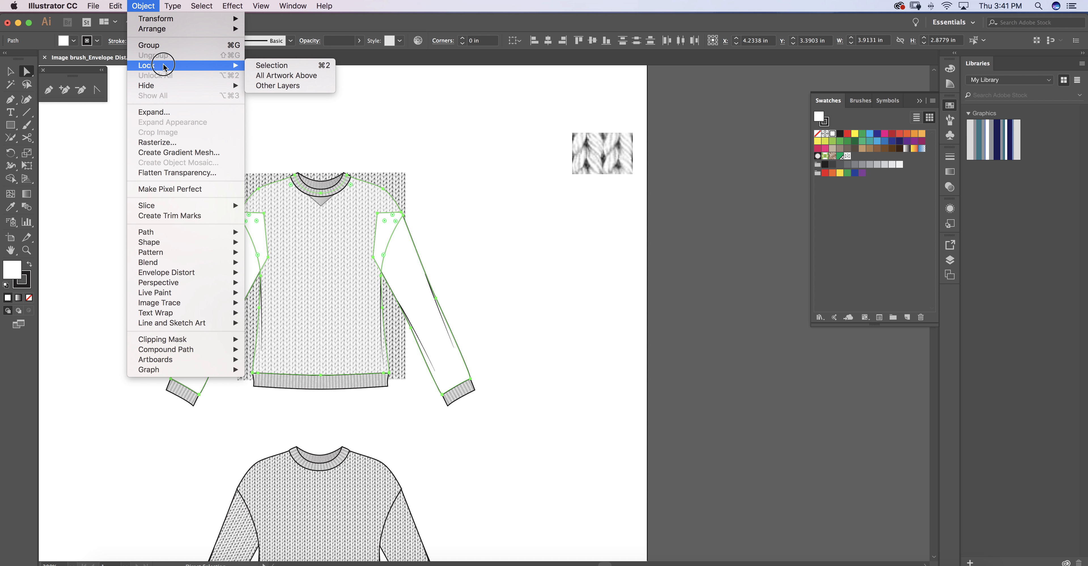
{"action": "left_click", "coordinate": [297, 68]}
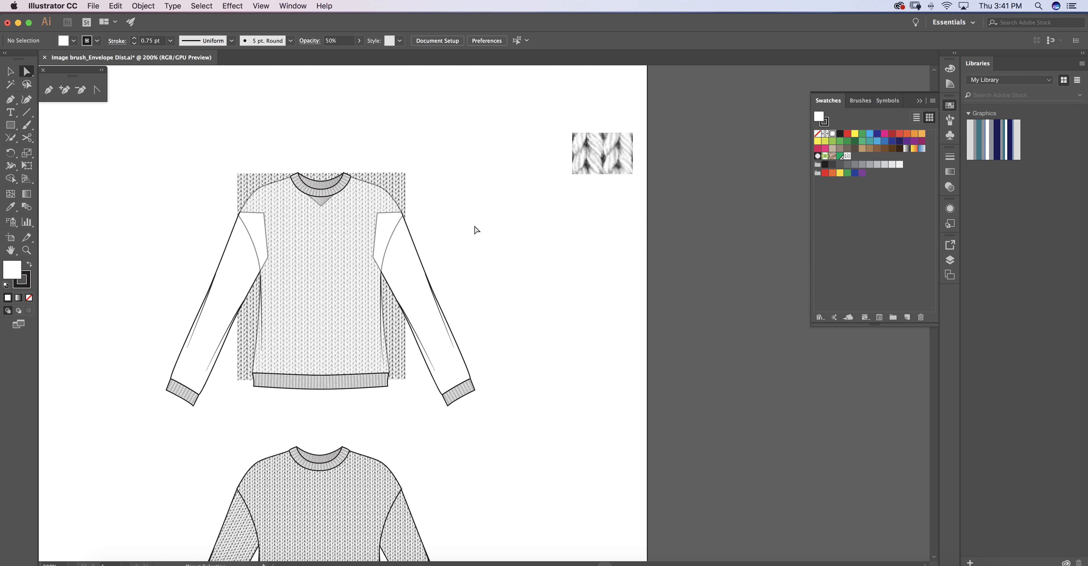
Make a previewed envelope mesh with 4 rows and 4 columns on the knit-filled rectangle.
{"action": "key", "text": "v"}
{"action": "left_click", "coordinate": [245, 180]}
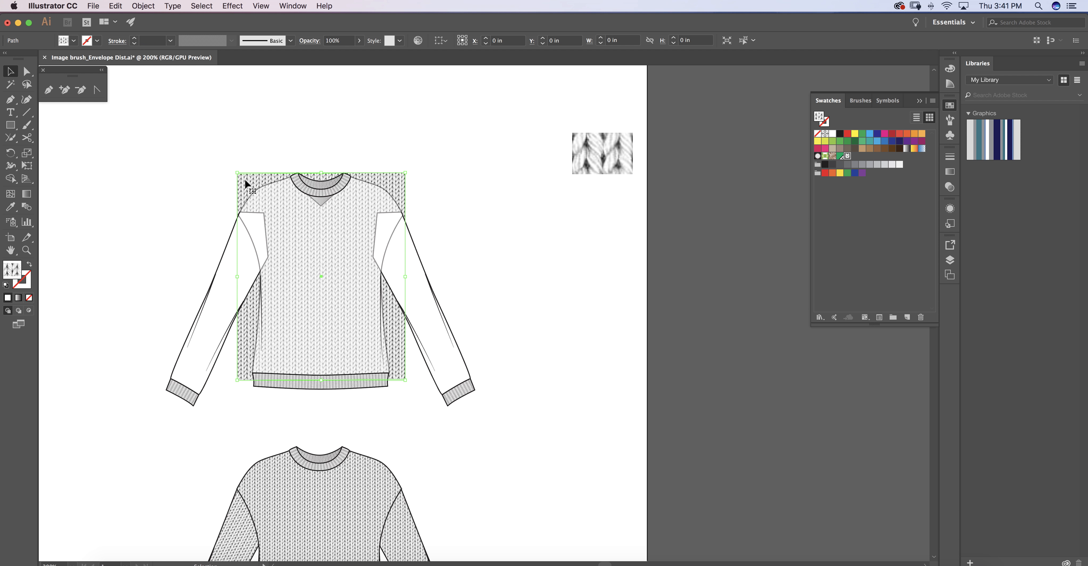
{"action": "left_click", "coordinate": [145, 7]}
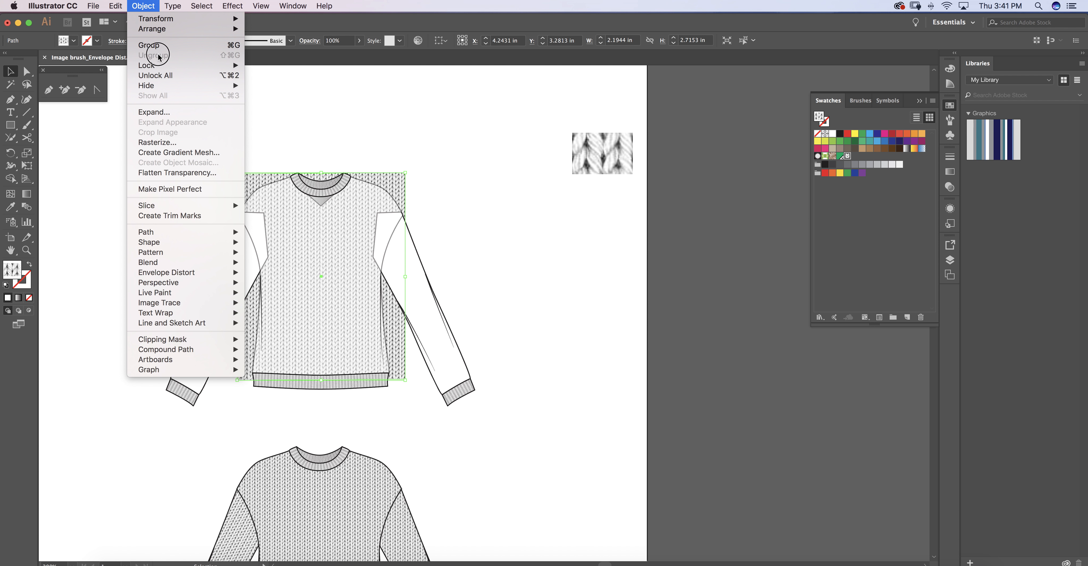
{"action": "mouse_move", "coordinate": [178, 277]}
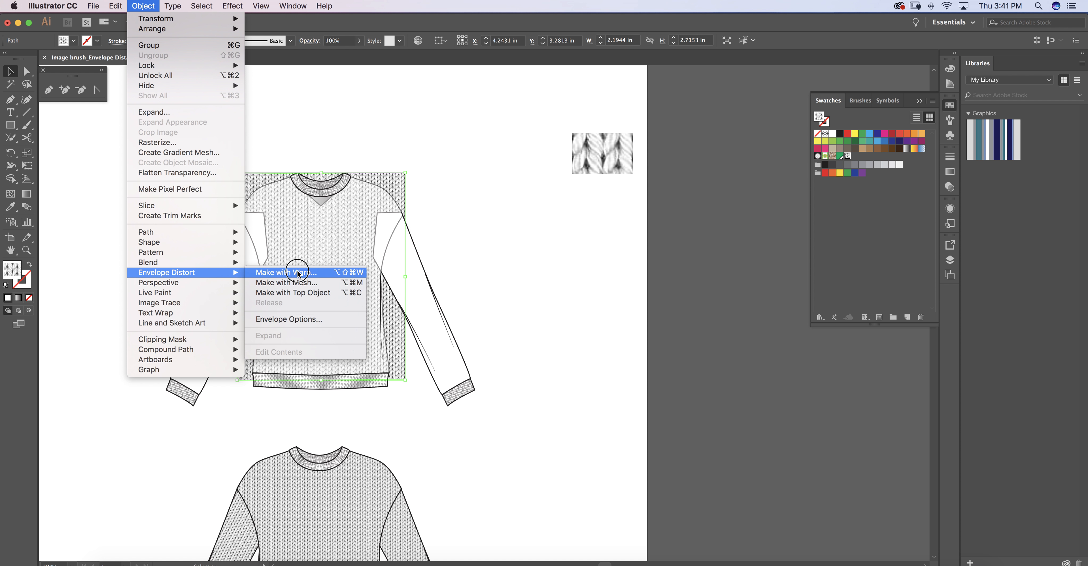
{"action": "left_click", "coordinate": [295, 283]}
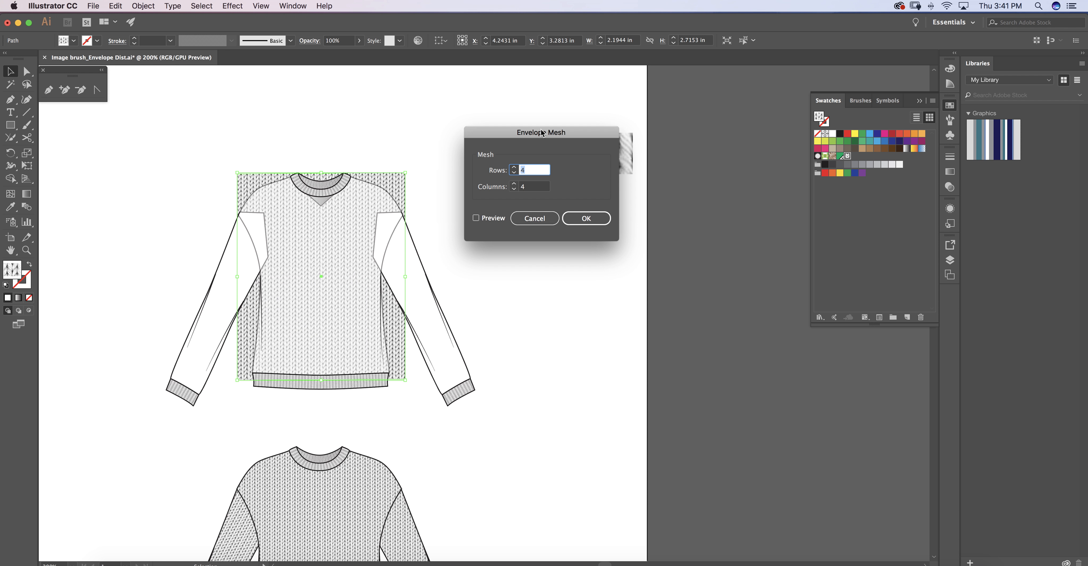
{"action": "left_click_drag", "start_coordinate": [543, 133], "coordinate": [530, 127]}
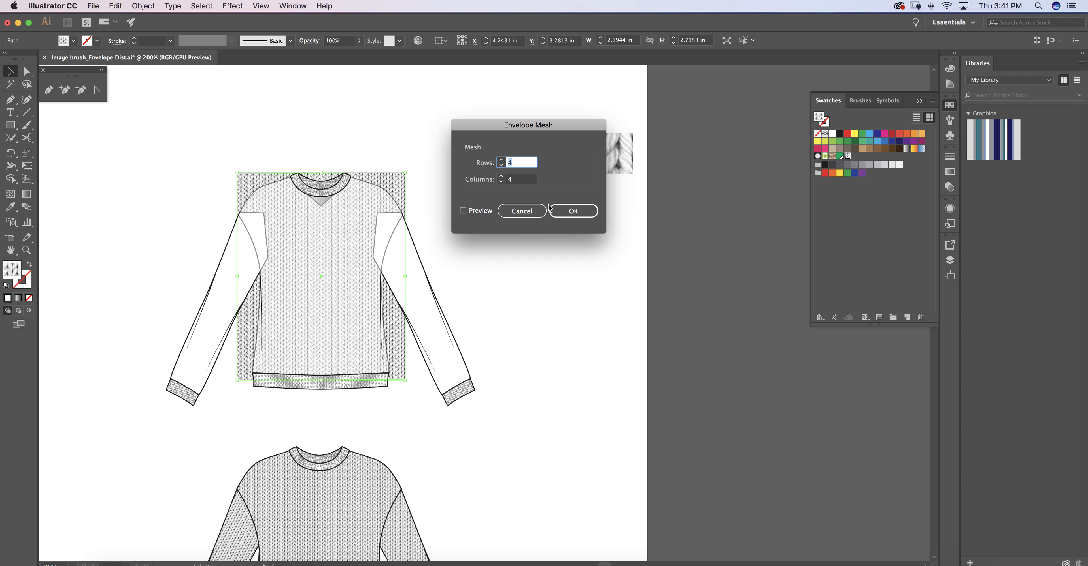
{"action": "left_click", "coordinate": [464, 211]}
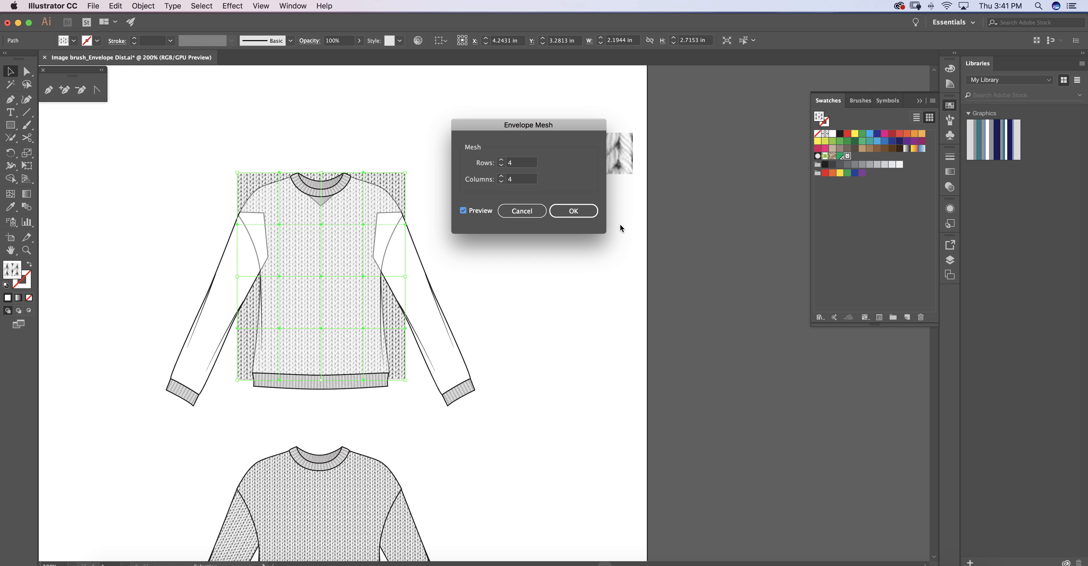
{"action": "left_click", "coordinate": [585, 212]}
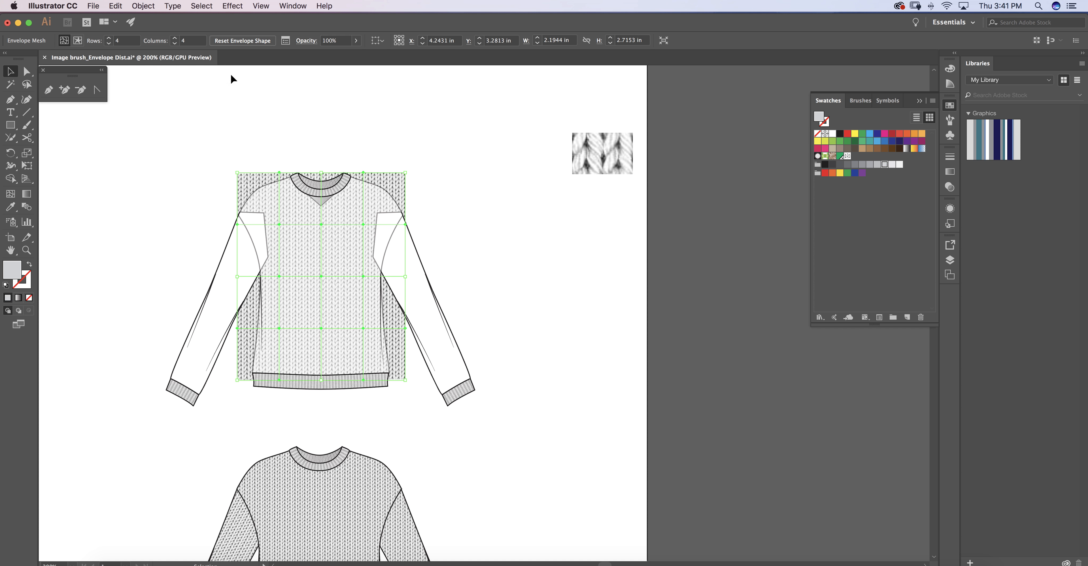
Confirm the envelope options with Distort Appearance and Distort Pattern Fills enabled.
{"action": "left_click", "coordinate": [140, 7]}
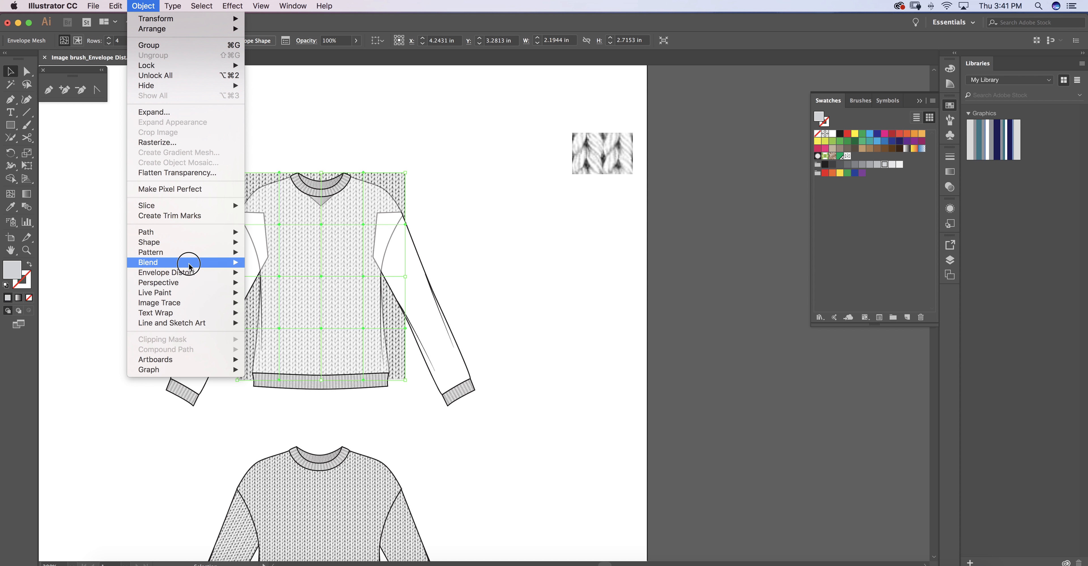
{"action": "mouse_move", "coordinate": [190, 274]}
{"action": "left_click", "coordinate": [302, 322]}
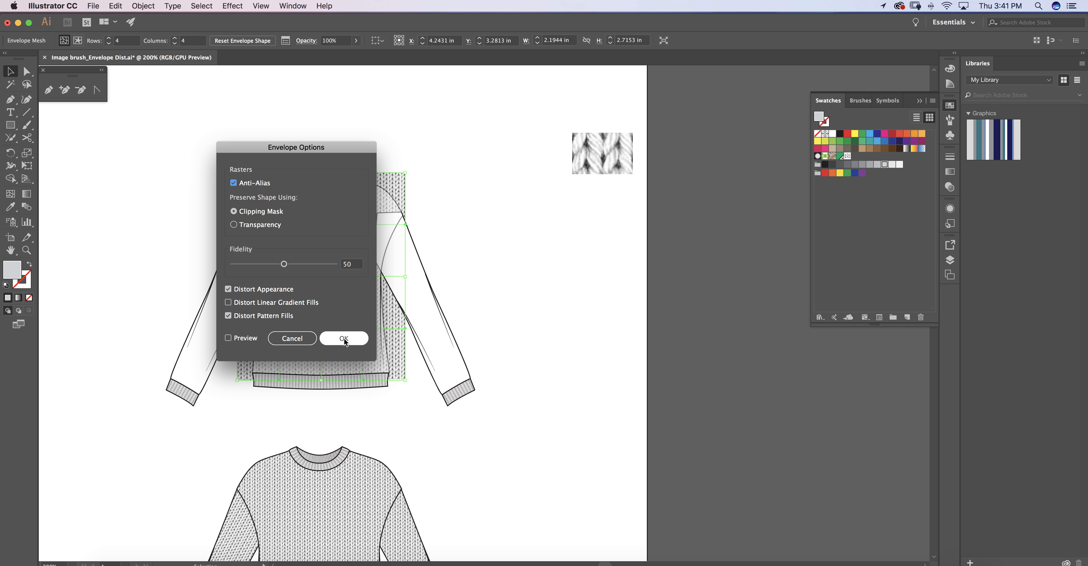
{"action": "left_click", "coordinate": [346, 338]}
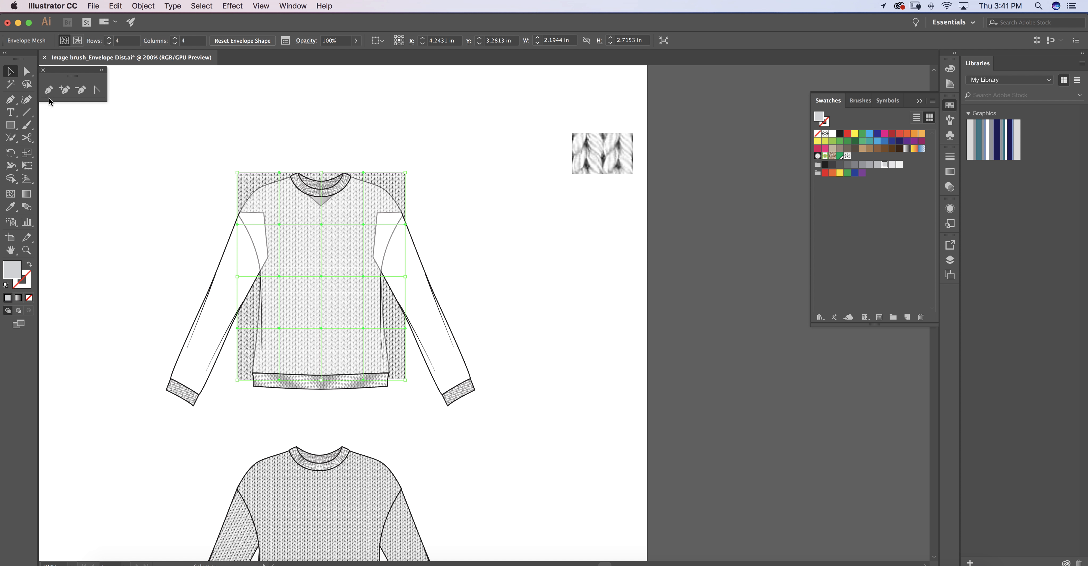
Bend the mesh over the left shoulder: shift the upper inner point inward, the corner down and outward, and the side point toward the armhole.
{"action": "left_click", "coordinate": [26, 72]}
{"action": "left_click", "coordinate": [279, 225]}
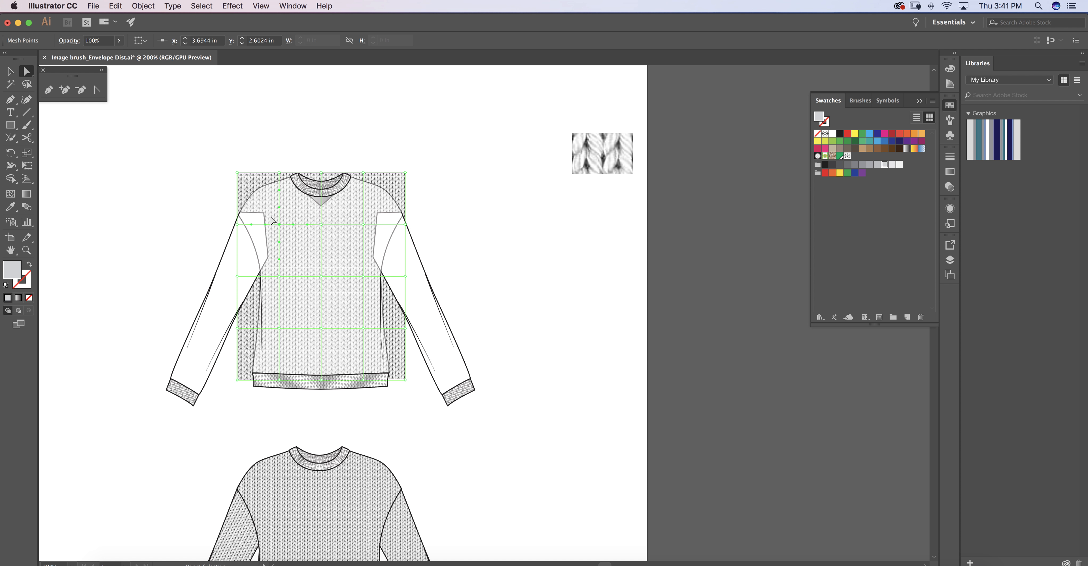
{"action": "left_click_drag", "start_coordinate": [279, 225], "coordinate": [286, 226]}
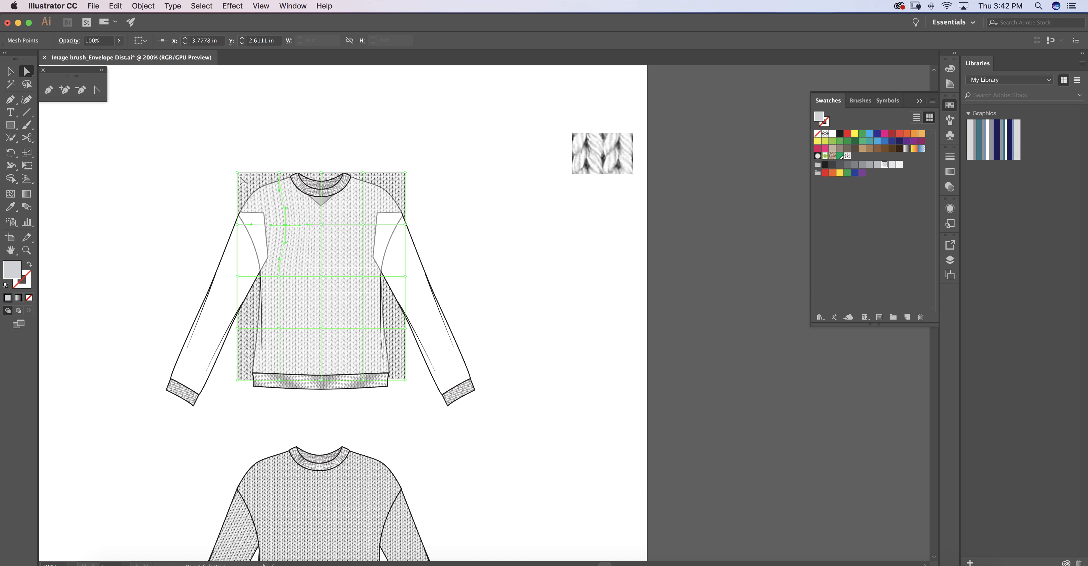
{"action": "mouse_move", "coordinate": [236, 174]}
{"action": "left_mouse_down"}
{"action": "mouse_move", "coordinate": [228, 191]}
{"action": "mouse_move", "coordinate": [240, 183]}
{"action": "left_mouse_up"}
{"action": "left_click_drag", "start_coordinate": [237, 226], "coordinate": [227, 202]}
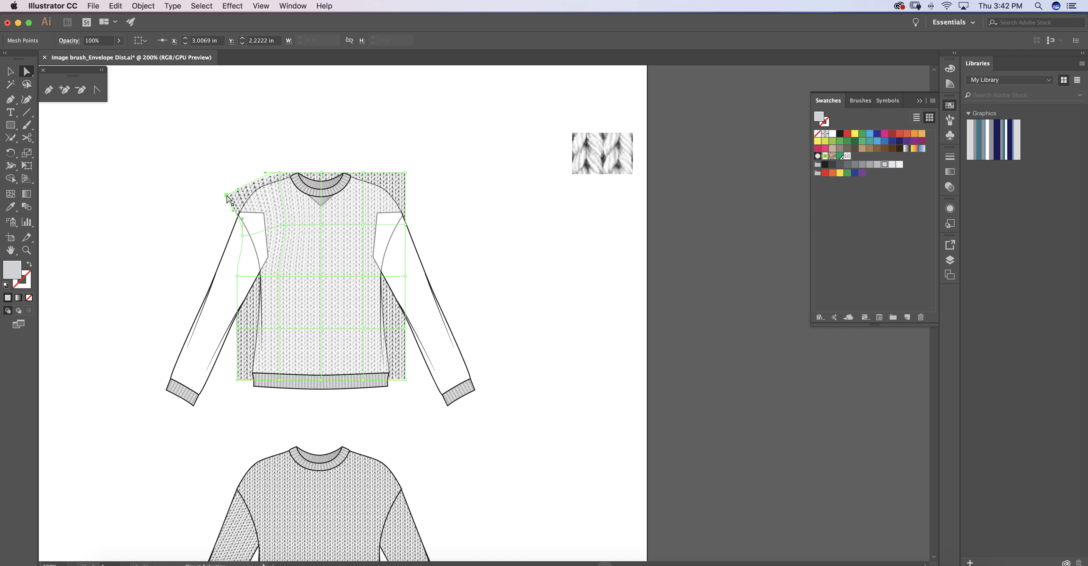
{"action": "left_click_drag", "start_coordinate": [227, 196], "coordinate": [222, 195]}
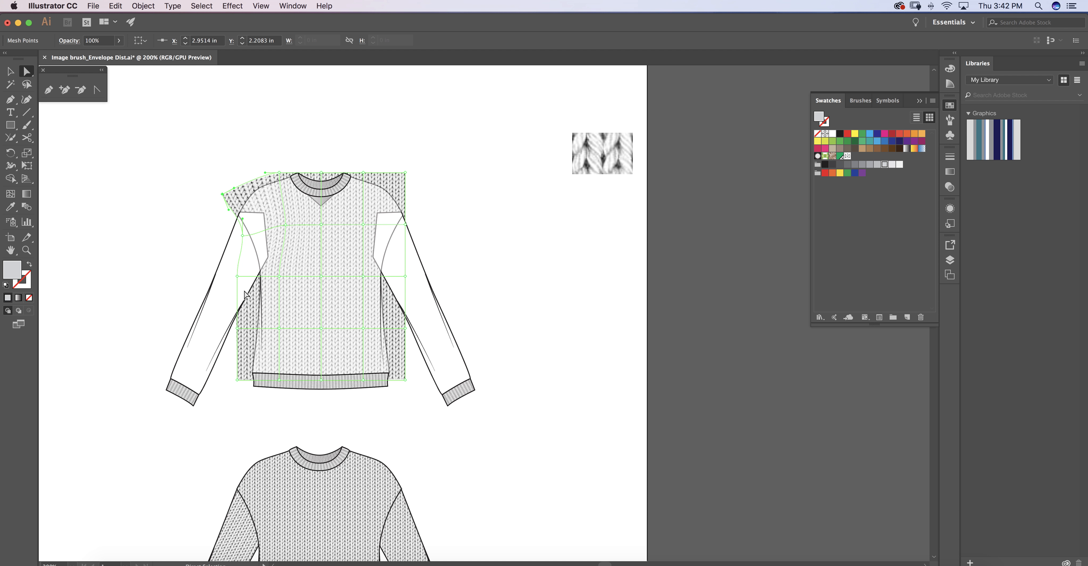
Move the left-edge middle mesh point in to the underarm, the adjacent top point outward, and the left inner column's middle and lower points inward.
{"action": "left_click_drag", "start_coordinate": [238, 276], "coordinate": [249, 255]}
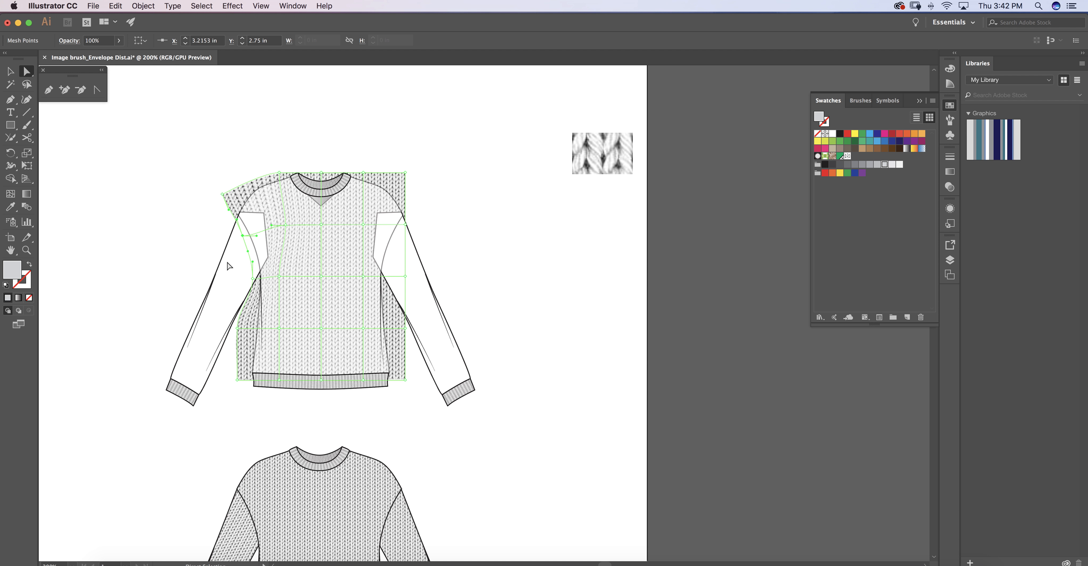
{"action": "mouse_move", "coordinate": [278, 175]}
{"action": "left_mouse_down"}
{"action": "mouse_move", "coordinate": [266, 175]}
{"action": "mouse_move", "coordinate": [276, 192]}
{"action": "left_mouse_up"}
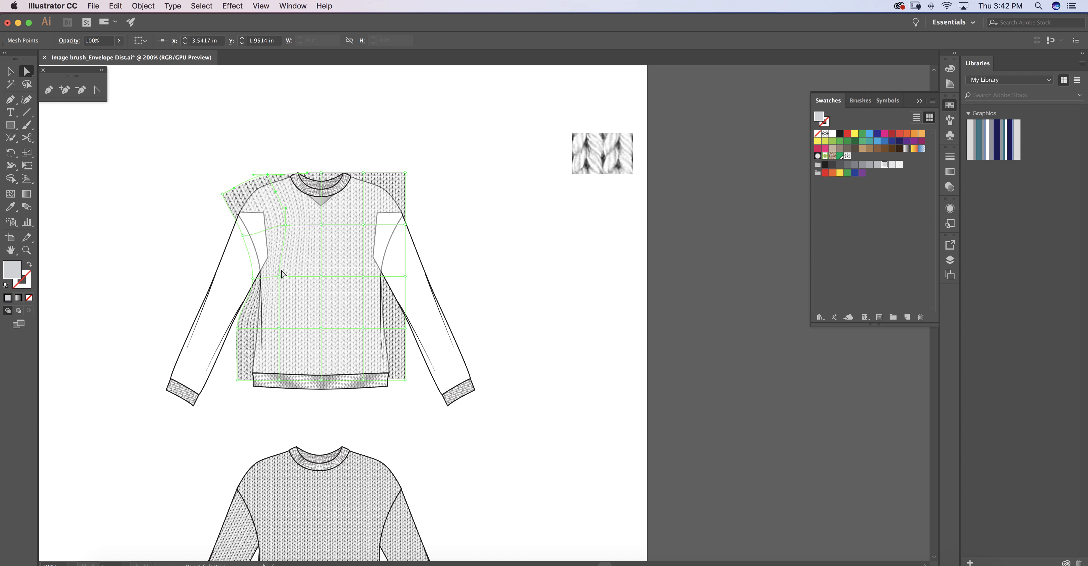
{"action": "left_click_drag", "start_coordinate": [282, 280], "coordinate": [291, 282]}
{"action": "left_click", "coordinate": [286, 225]}
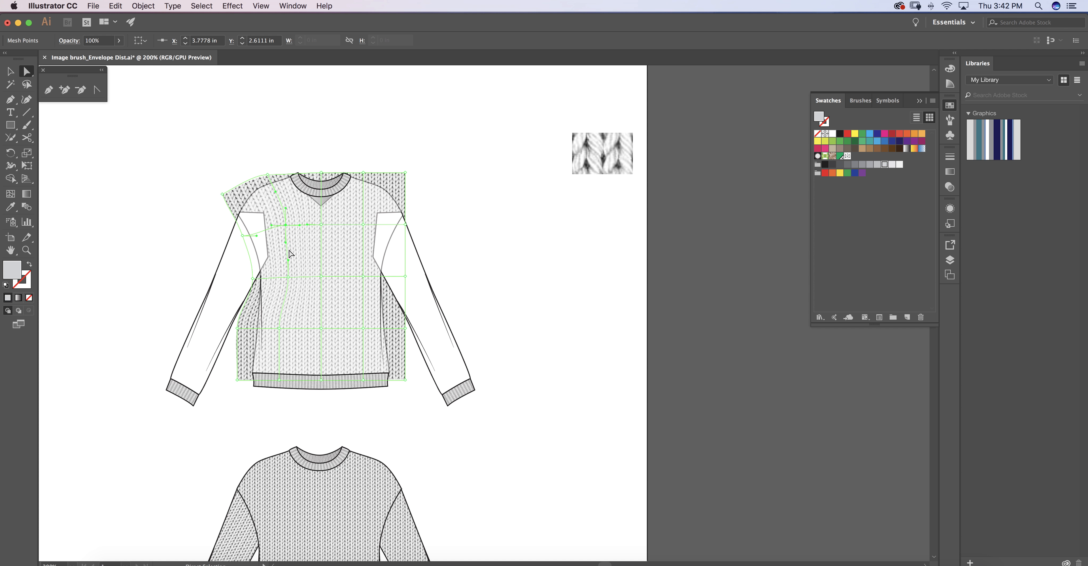
{"action": "left_click_drag", "start_coordinate": [286, 243], "coordinate": [289, 245]}
{"action": "left_click_drag", "start_coordinate": [279, 329], "coordinate": [286, 330]}
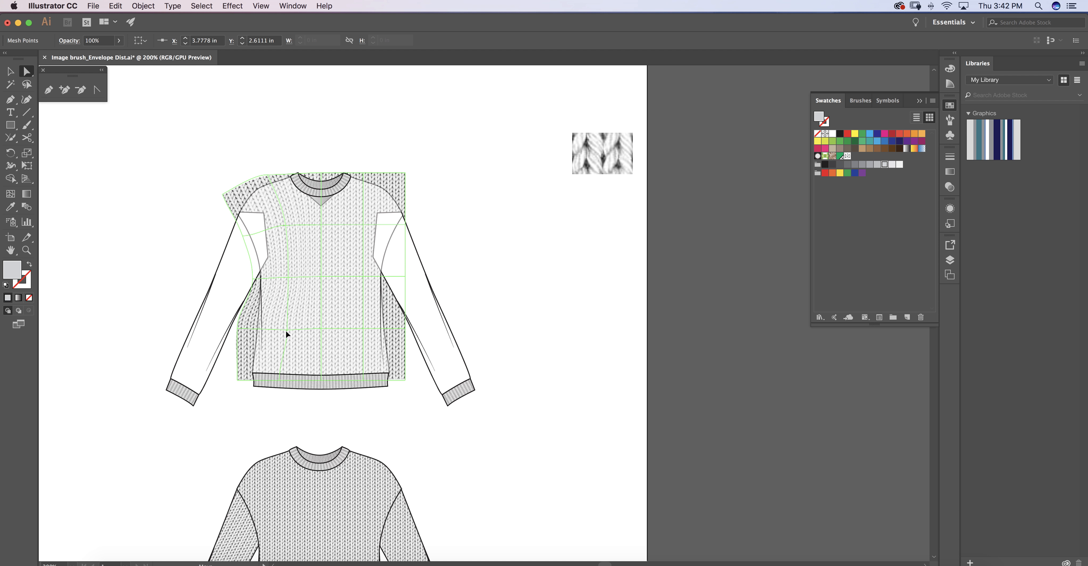
{"action": "left_click", "coordinate": [280, 382]}
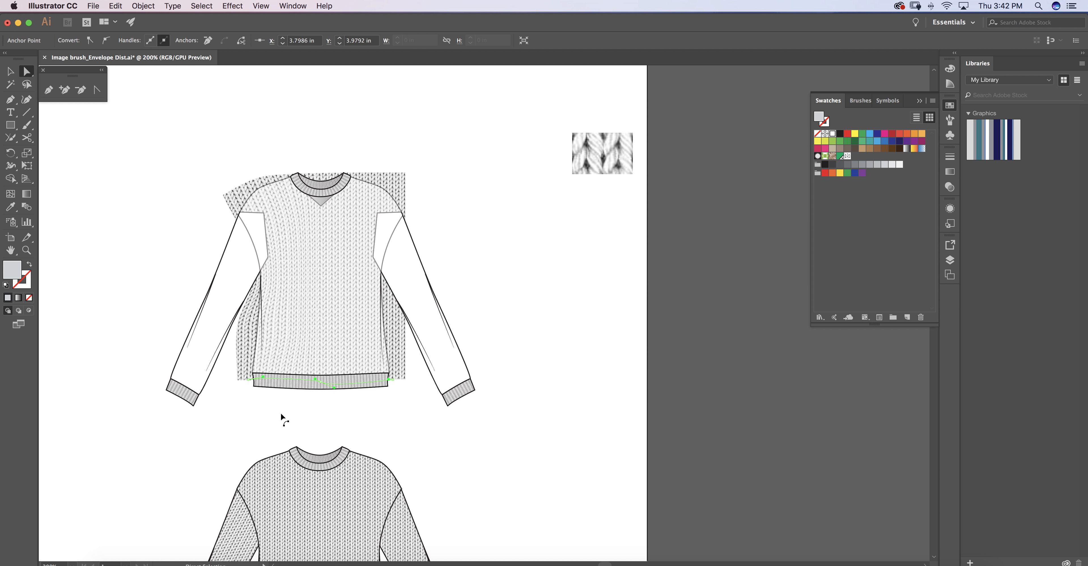
{"action": "key", "text": "super+z"}
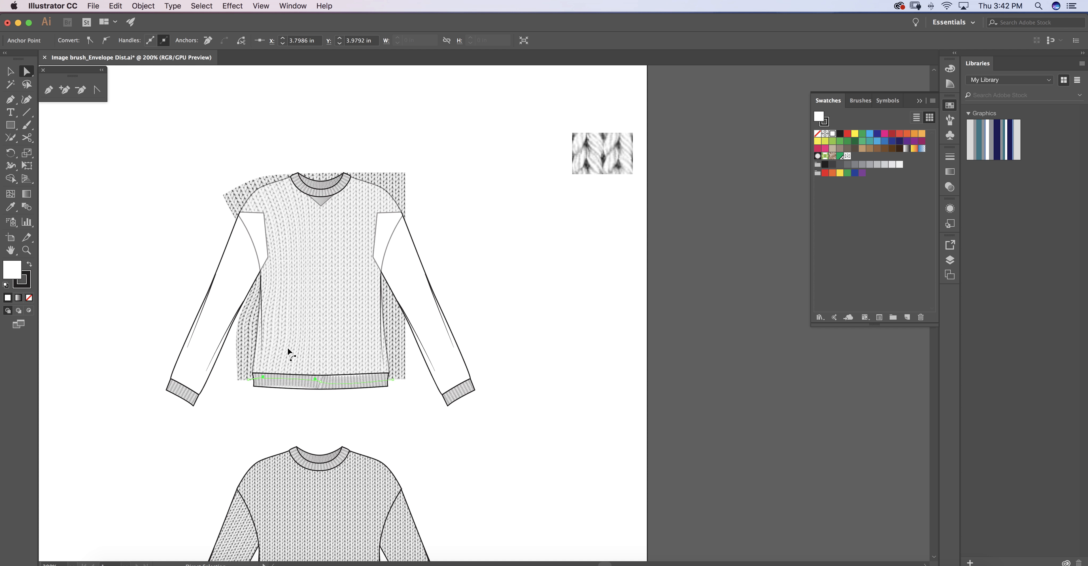
{"action": "key", "text": "super+z"}
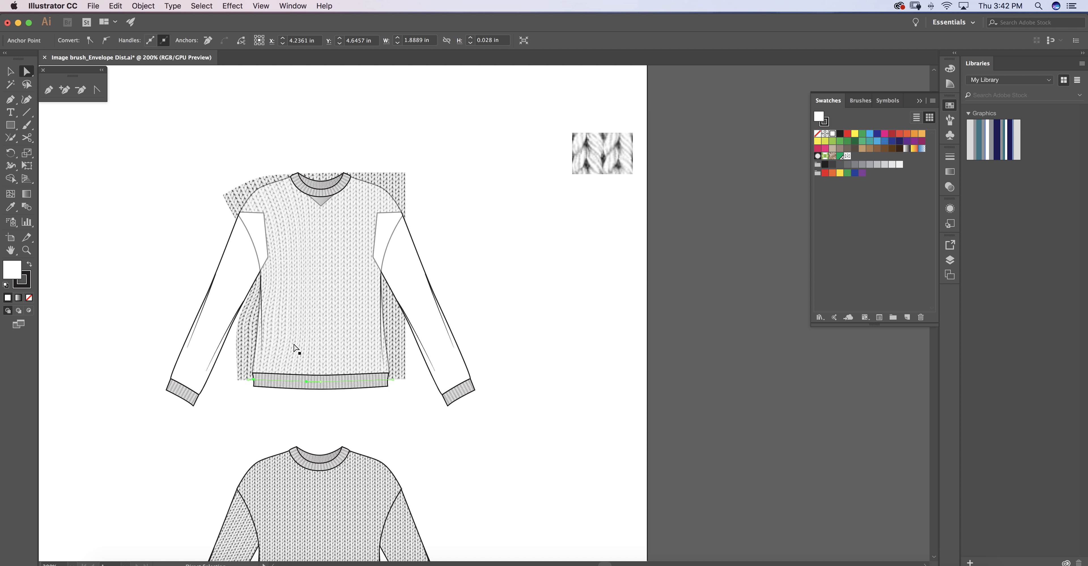
{"action": "left_click", "coordinate": [241, 343]}
{"action": "left_click_drag", "start_coordinate": [279, 382], "coordinate": [281, 384]}
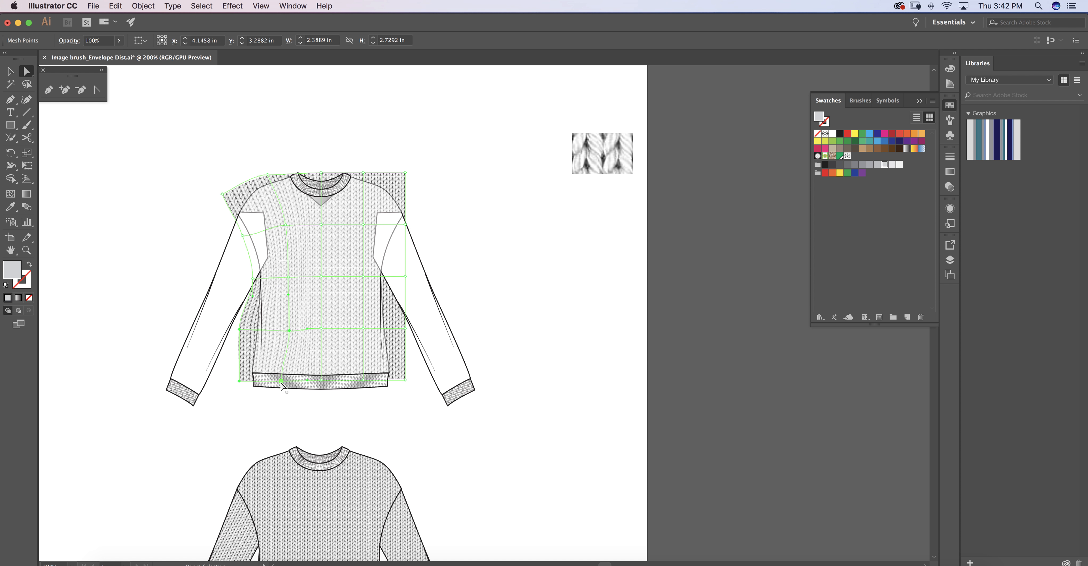
{"action": "key", "text": "super+z"}
Move the left inner column's bottom mesh point to about X 3.78, Y 4.62 in, and pull the lower left edge points in to the body's side.
{"action": "left_click", "coordinate": [279, 380]}
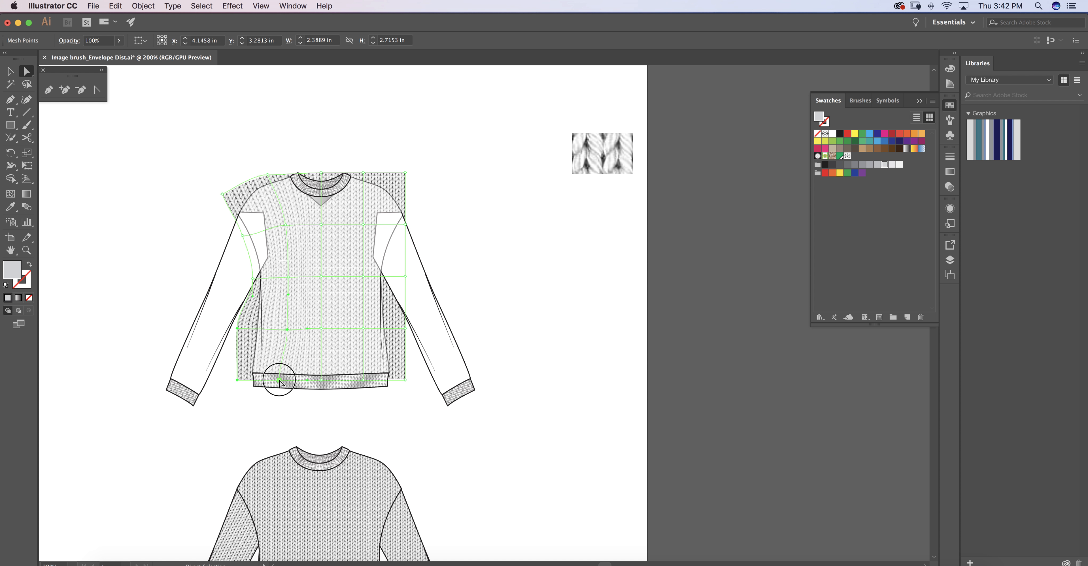
{"action": "left_click_drag", "start_coordinate": [280, 384], "coordinate": [289, 382]}
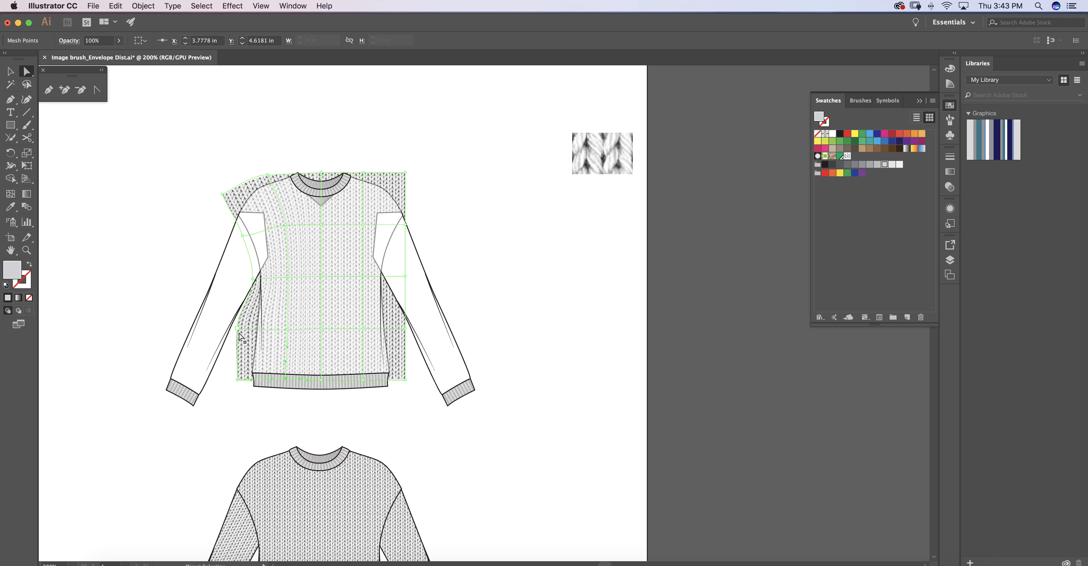
{"action": "left_click_drag", "start_coordinate": [237, 330], "coordinate": [253, 330]}
{"action": "left_click_drag", "start_coordinate": [237, 382], "coordinate": [250, 381]}
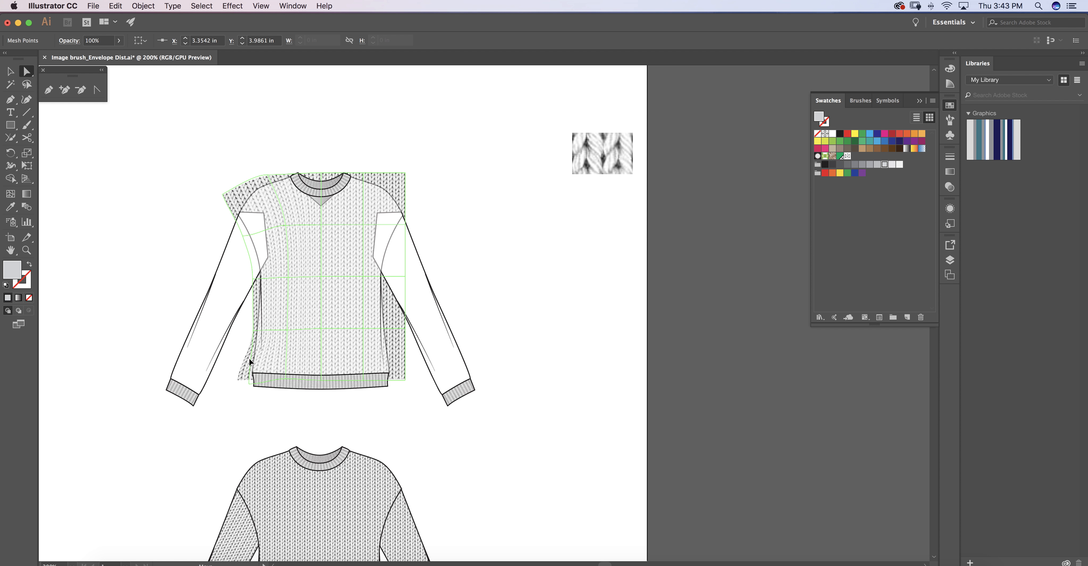
Swing the direction handle of the mesh's bottom-left corner point, at about X 3.30, Y 4.69 in, outward from the body.
{"action": "left_click", "coordinate": [254, 333]}
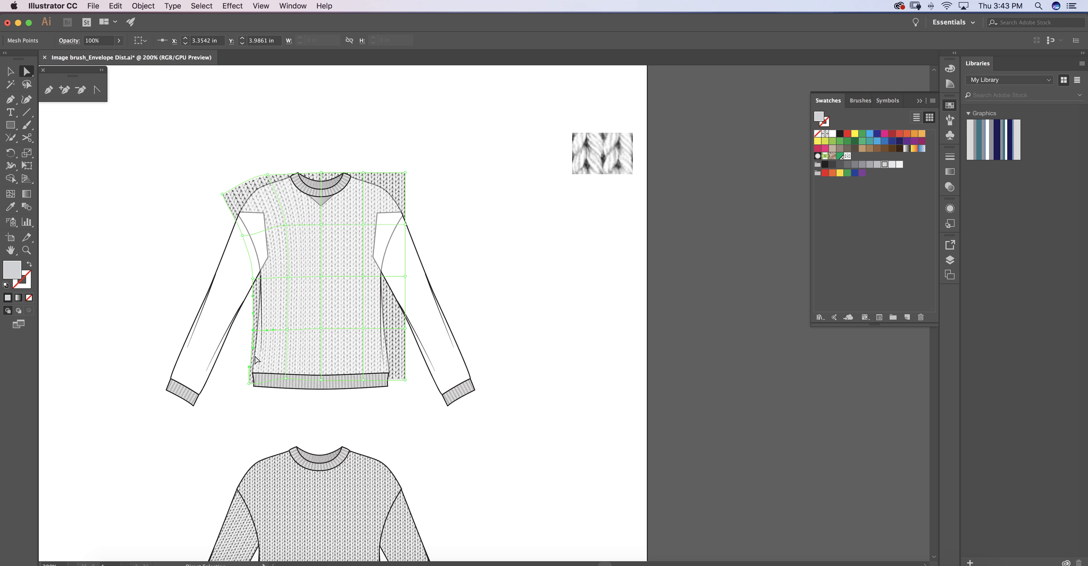
{"action": "left_click", "coordinate": [250, 351]}
{"action": "left_click", "coordinate": [252, 385]}
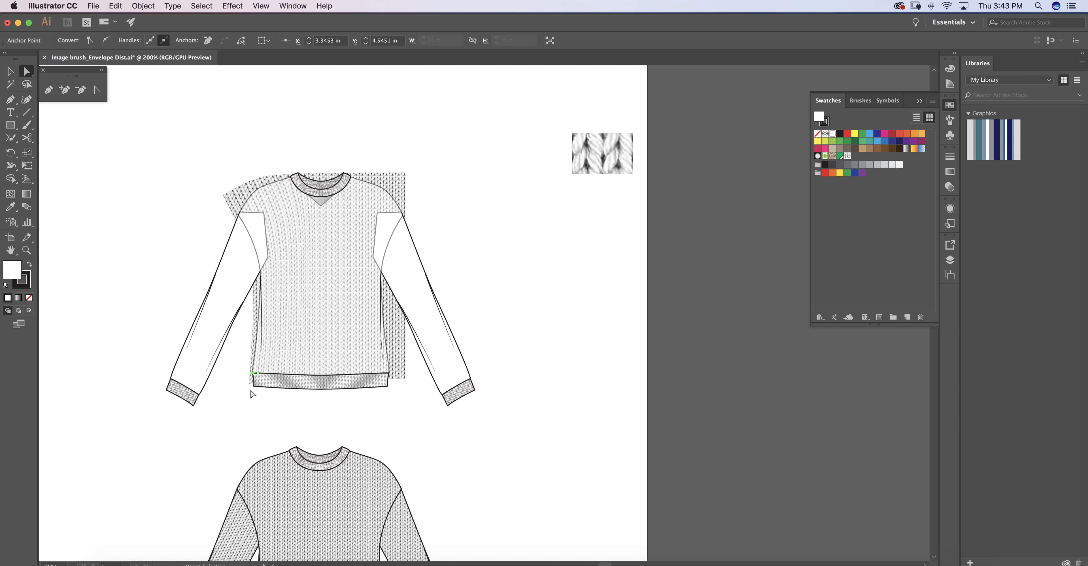
{"action": "left_click", "coordinate": [250, 385]}
{"action": "left_click_drag", "start_coordinate": [249, 366], "coordinate": [243, 367]}
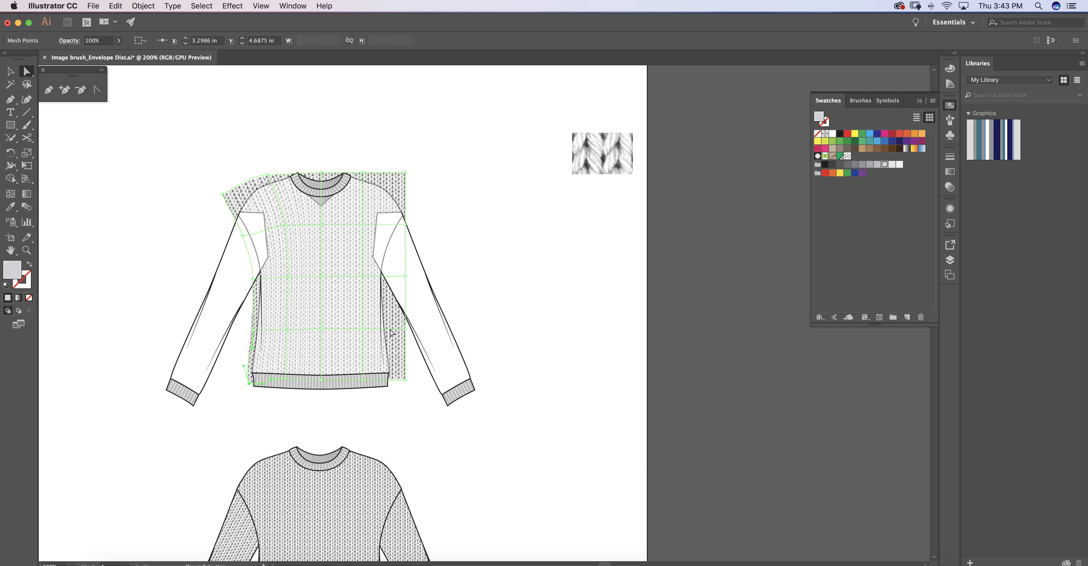
Bend the mesh over the right shoulder: move the upper-right corner point down and outward, and swing the adjacent top point's lower handle inward.
{"action": "left_click_drag", "start_coordinate": [406, 173], "coordinate": [422, 192]}
{"action": "left_click", "coordinate": [373, 174]}
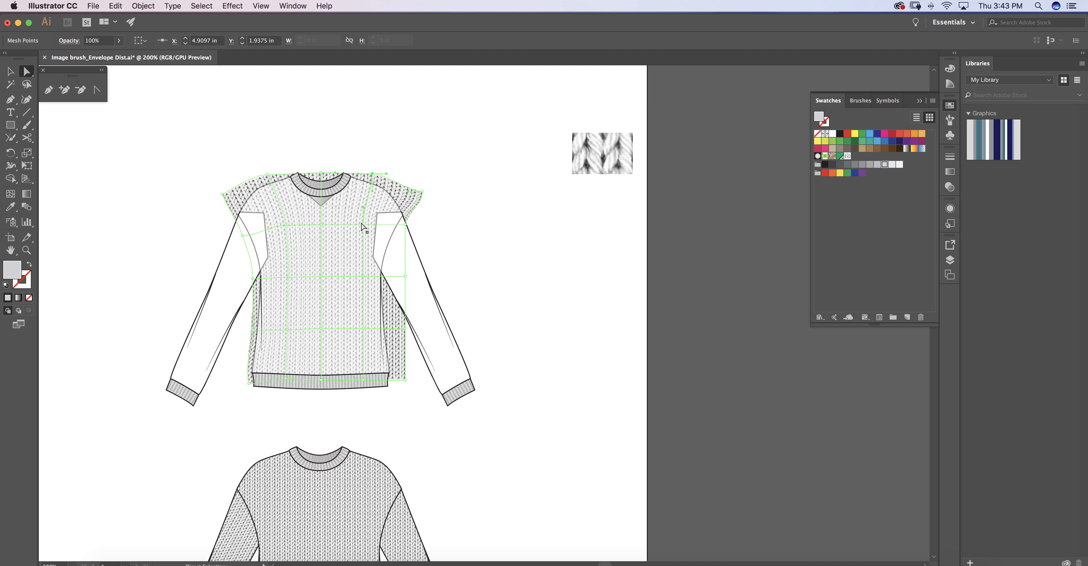
{"action": "left_click_drag", "start_coordinate": [374, 193], "coordinate": [364, 192]}
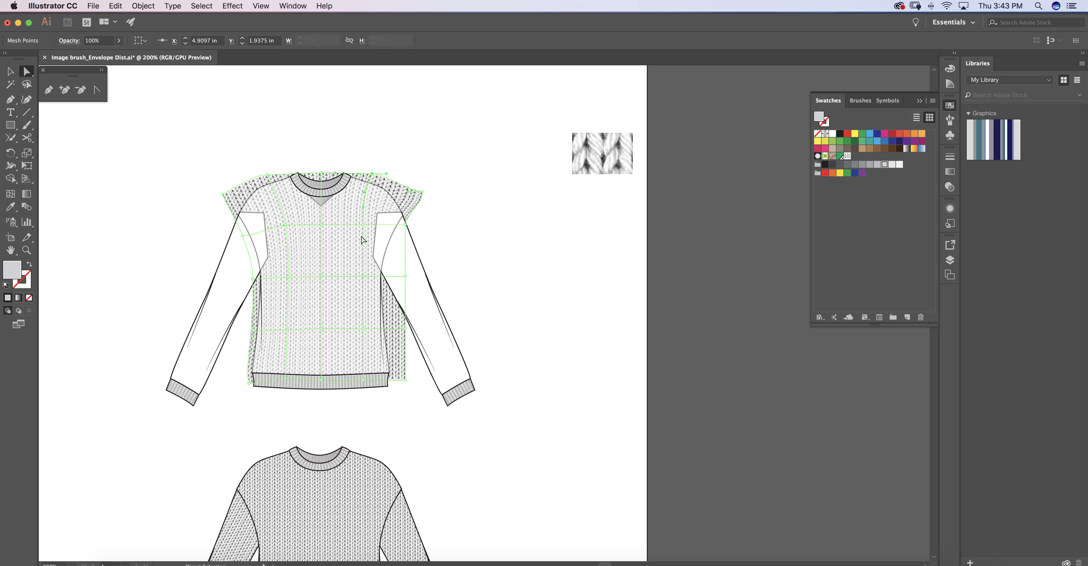
Move the right inner column's mesh points inward, placing the bottom one at about X 4.74, Y 4.60 in.
{"action": "left_click", "coordinate": [358, 226]}
{"action": "left_click", "coordinate": [357, 278]}
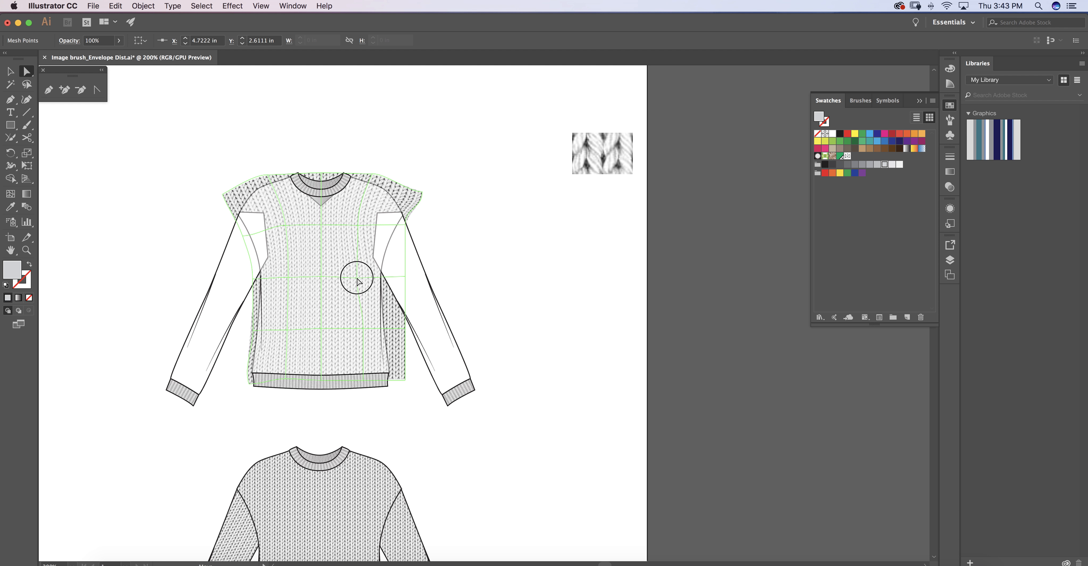
{"action": "left_click", "coordinate": [358, 330]}
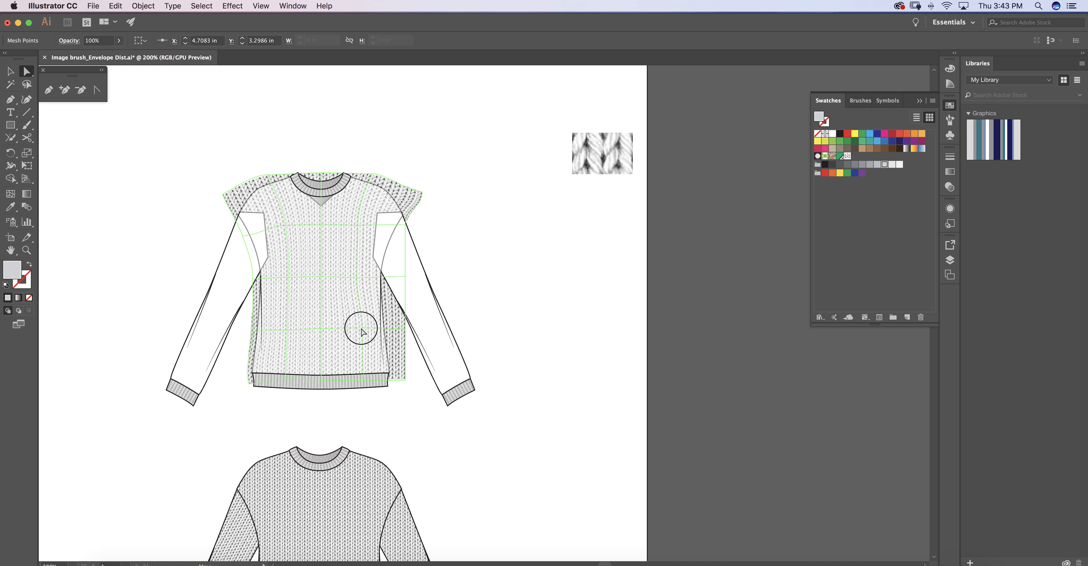
{"action": "left_click", "coordinate": [360, 380]}
{"action": "left_click", "coordinate": [377, 340]}
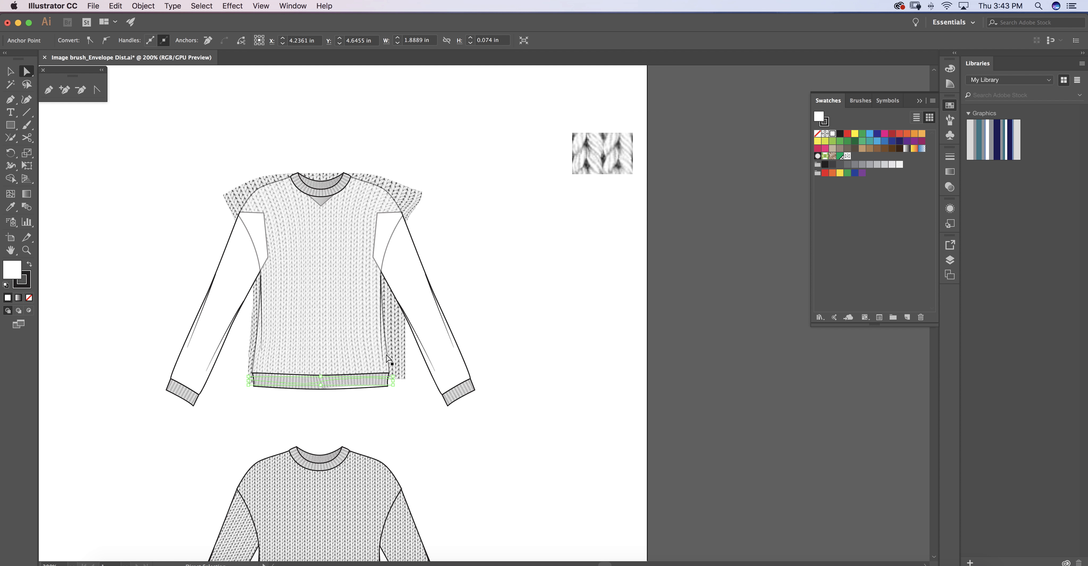
{"action": "left_click", "coordinate": [397, 344]}
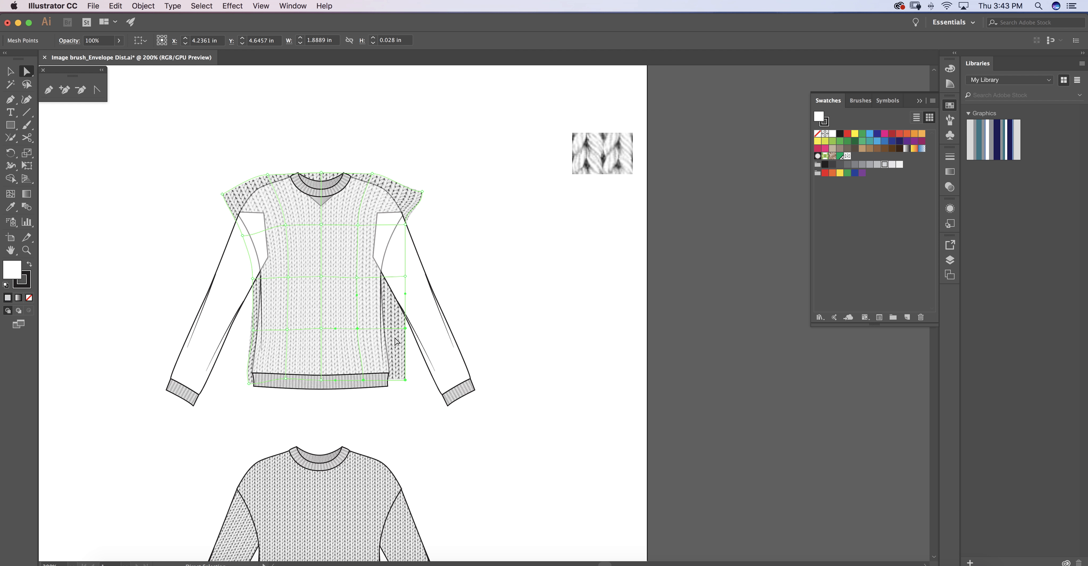
{"action": "left_click", "coordinate": [363, 381]}
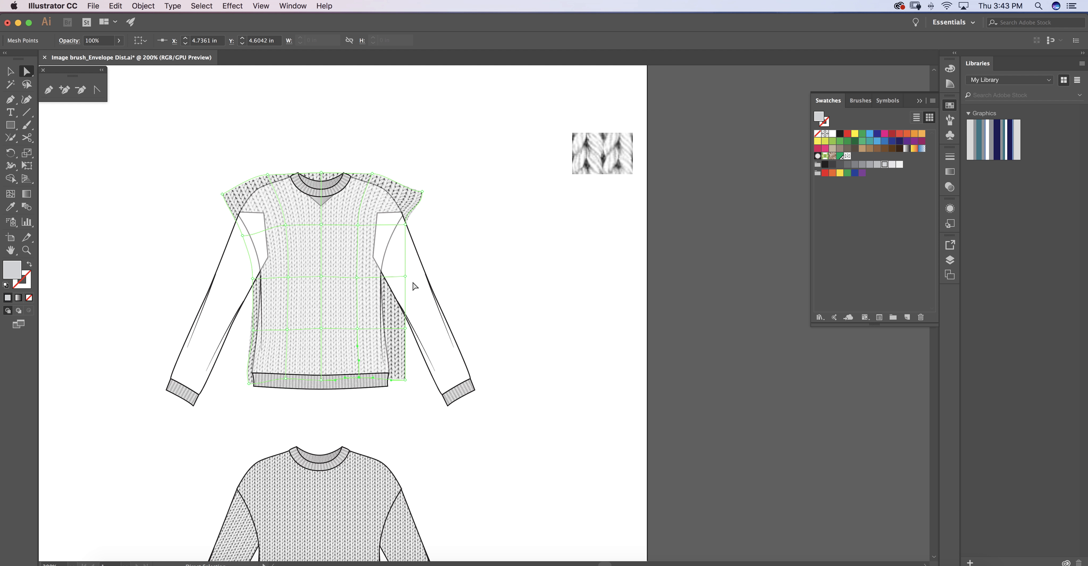
Move the right-edge middle mesh point to the underarm at about X 5.13, Y 3.31 in, and curve the side point above it along the armhole.
{"action": "left_click_drag", "start_coordinate": [405, 277], "coordinate": [393, 280]}
{"action": "left_click", "coordinate": [405, 225]}
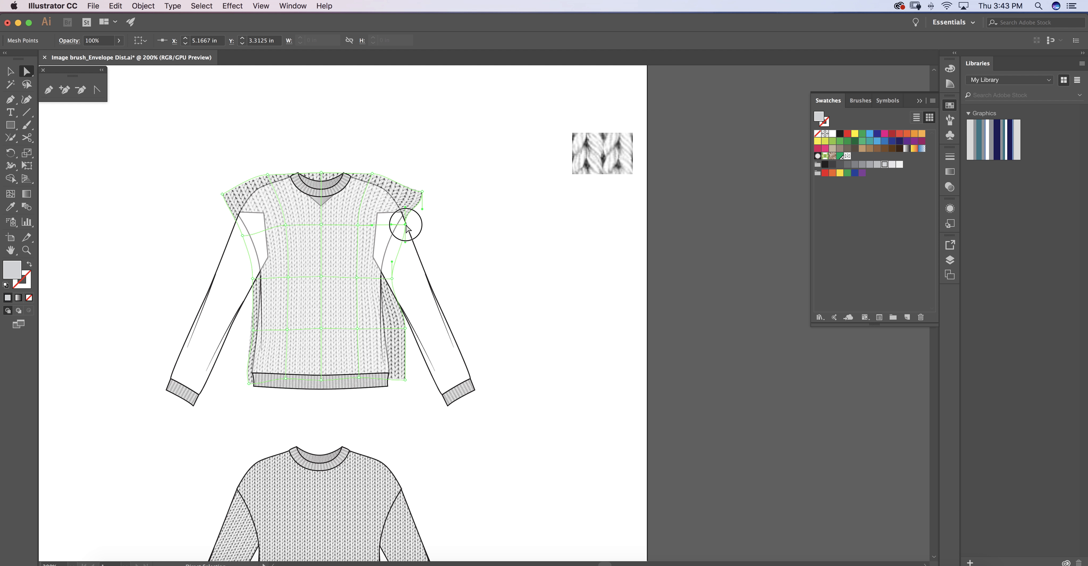
{"action": "left_click_drag", "start_coordinate": [405, 208], "coordinate": [401, 226]}
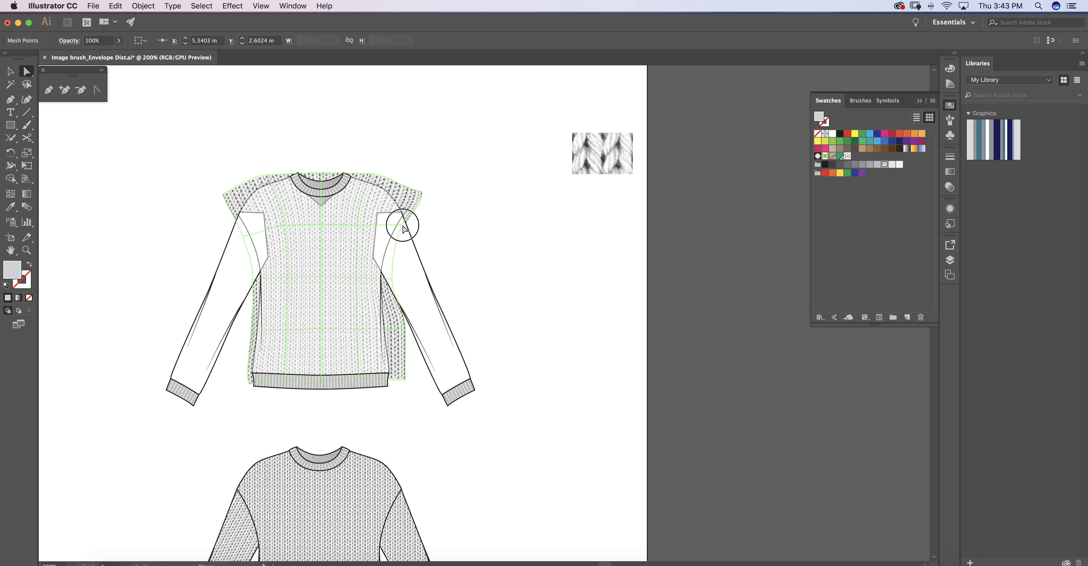
{"action": "left_click", "coordinate": [392, 279]}
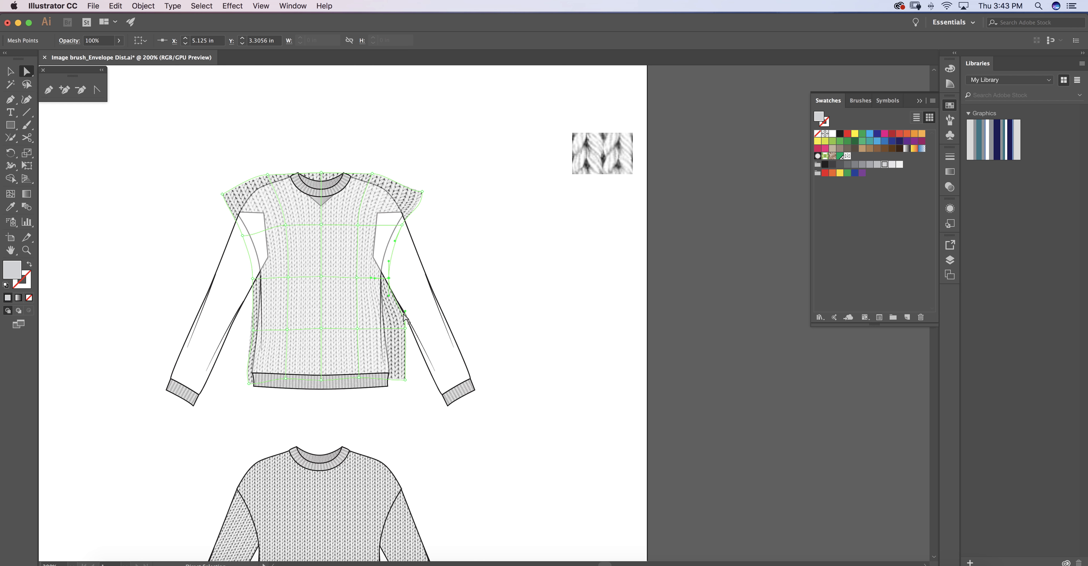
Pull the lower right-edge mesh points in to the body's side, at about X 5.15, Y 3.97 in and X 5.19, Y 4.63 in.
{"action": "left_click", "coordinate": [405, 329]}
{"action": "left_click_drag", "start_coordinate": [405, 329], "coordinate": [390, 329]}
{"action": "left_click", "coordinate": [405, 380]}
{"action": "mouse_move", "coordinate": [406, 380]}
{"action": "left_mouse_down"}
{"action": "mouse_move", "coordinate": [394, 381]}
{"action": "mouse_move", "coordinate": [397, 364]}
{"action": "left_mouse_up"}
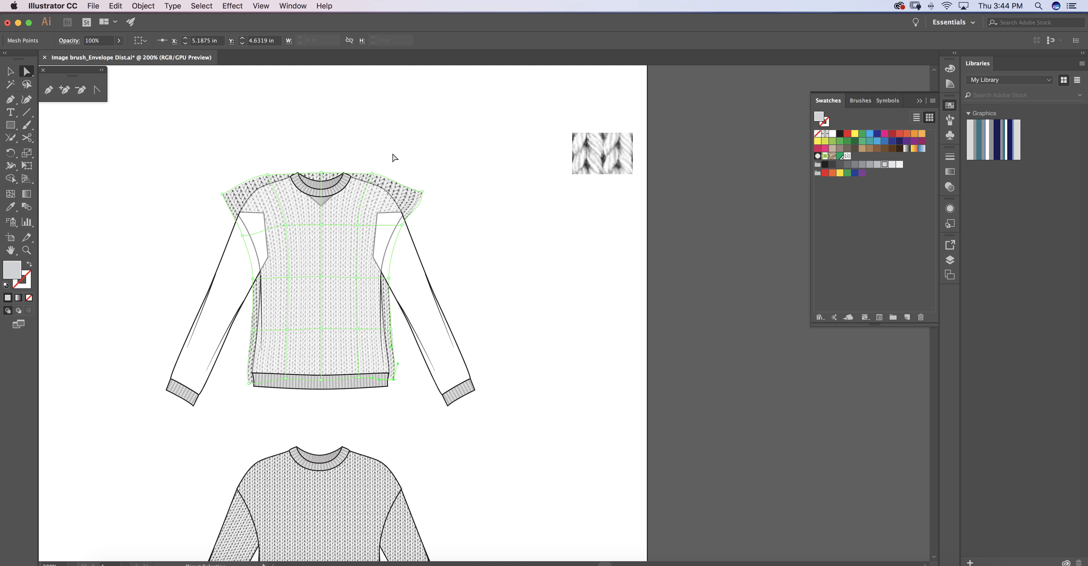
Angle the lower direction handle of the mesh's right shoulder corner point inward toward the armhole, and deselect the mesh.
{"action": "left_click", "coordinate": [421, 191]}
{"action": "left_click_drag", "start_coordinate": [422, 210], "coordinate": [410, 212]}
{"action": "left_click", "coordinate": [403, 424]}
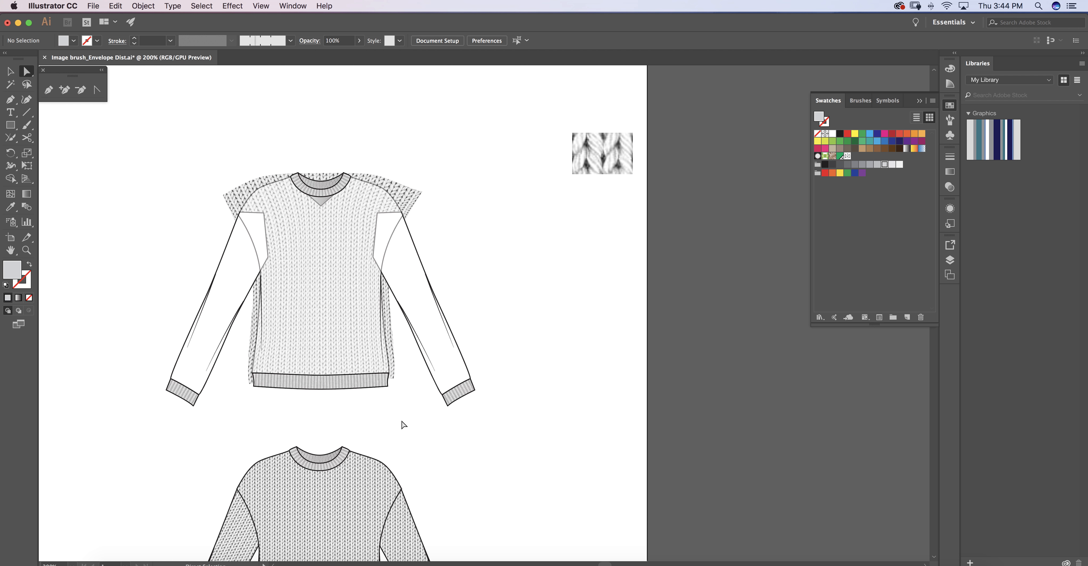
Unlock all locked sweater artwork and clear the resulting selection.
{"action": "key", "text": "v"}
{"action": "left_click", "coordinate": [141, 6]}
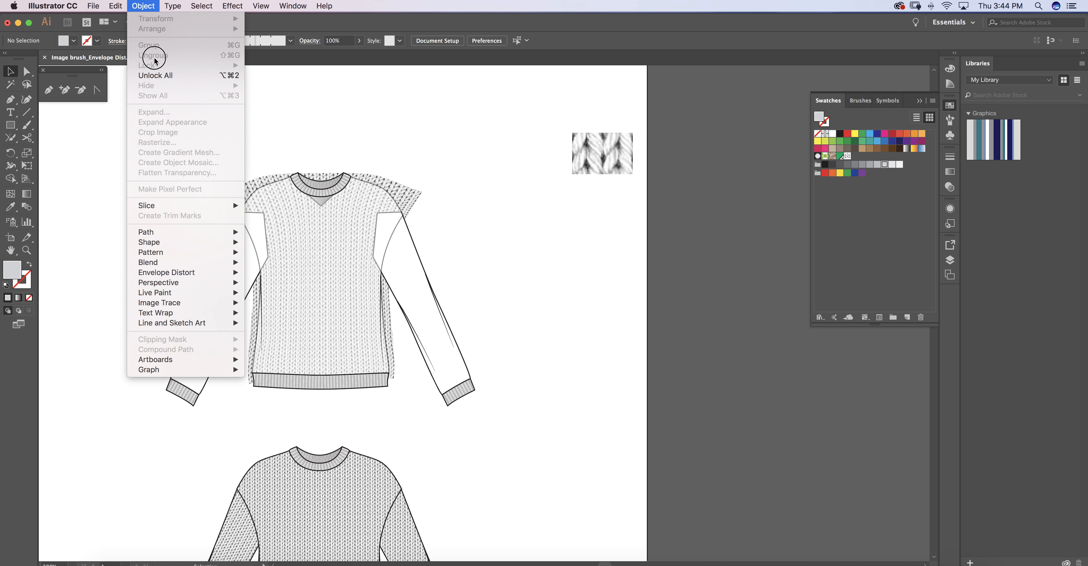
{"action": "left_click", "coordinate": [155, 75]}
{"action": "key", "text": "a"}
{"action": "left_click", "coordinate": [451, 126]}
Make a clipping mask from the sweater body outline and the warped knit pattern, and deselect it.
{"action": "left_click", "coordinate": [306, 253]}
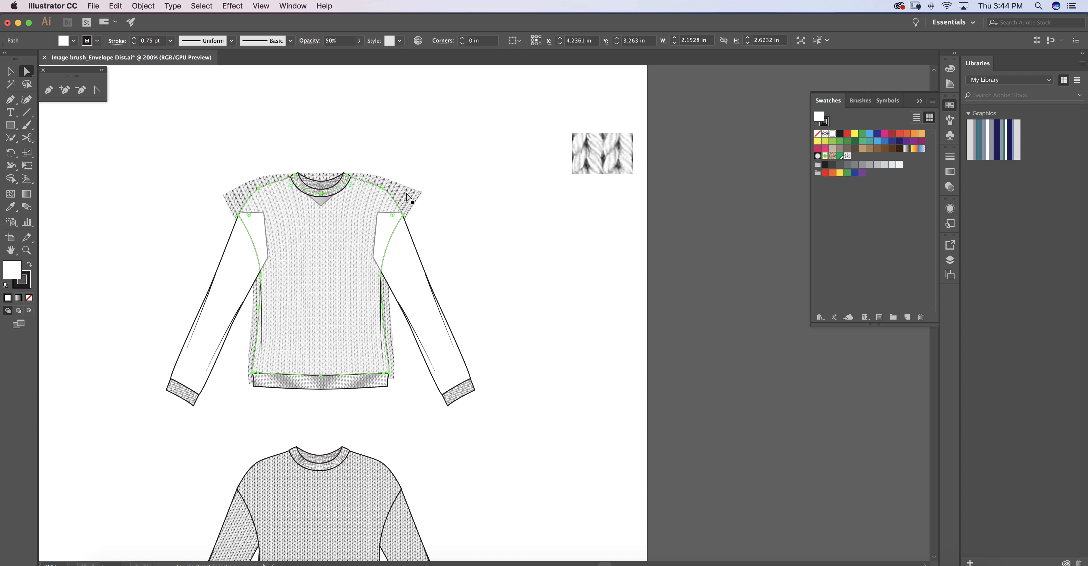
{"action": "key", "text": "v"}
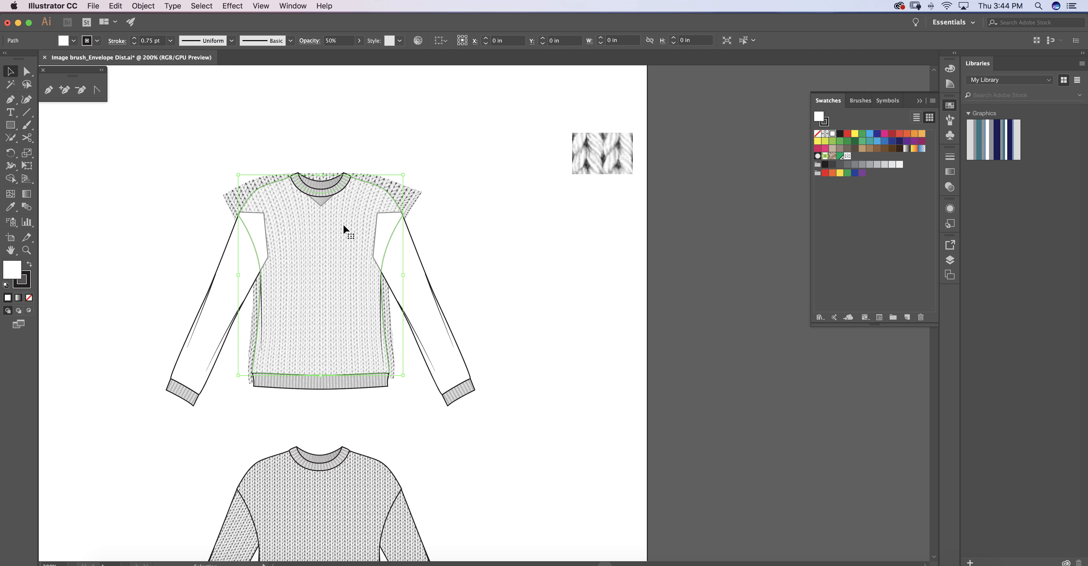
{"action": "left_click", "coordinate": [414, 196]}
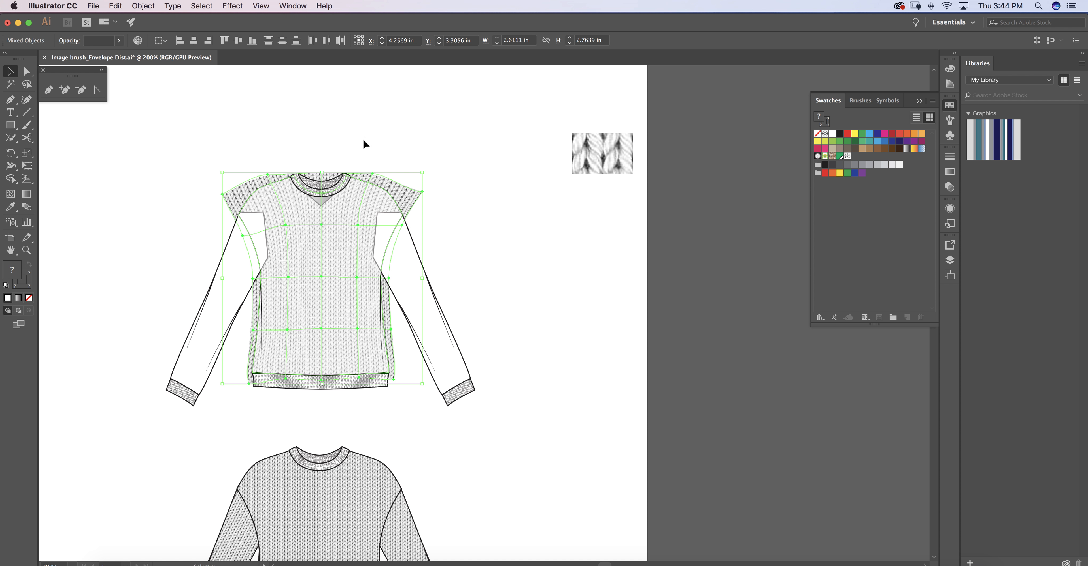
{"action": "right_click", "coordinate": [438, 115]}
{"action": "left_click", "coordinate": [496, 218]}
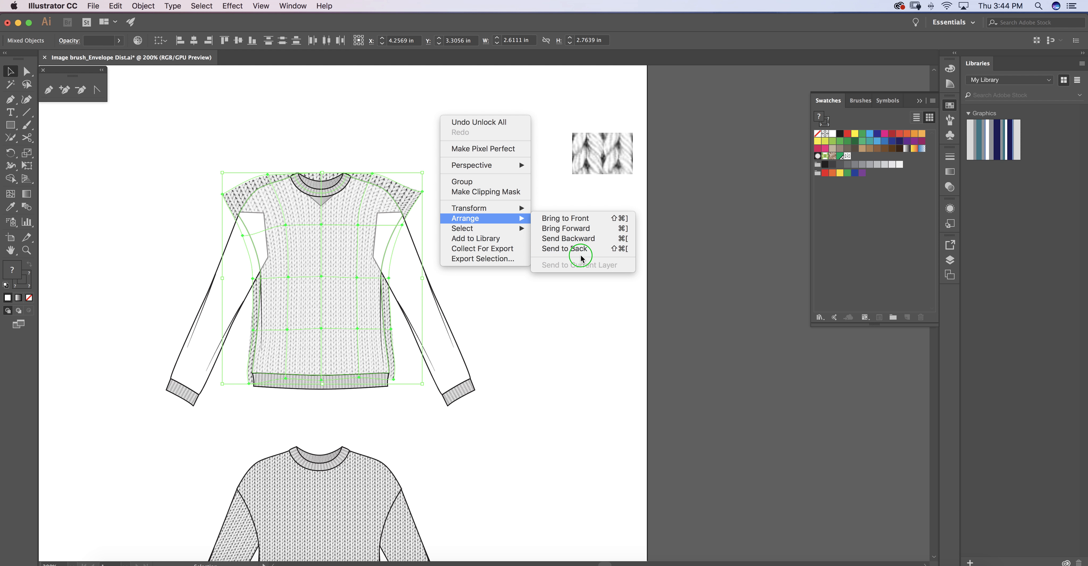
{"action": "left_click", "coordinate": [498, 193]}
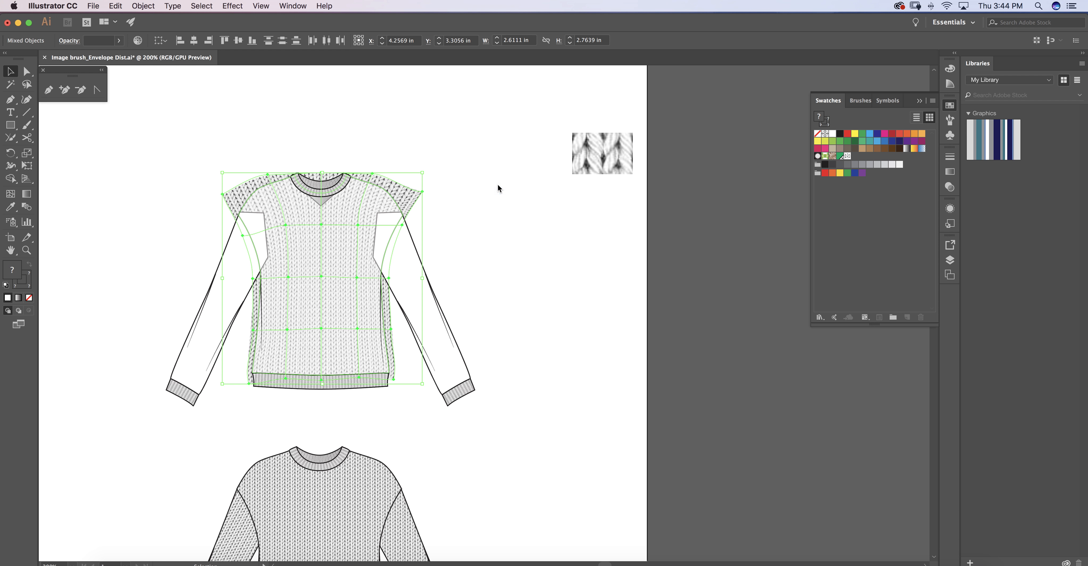
{"action": "key", "text": "a"}
{"action": "left_click", "coordinate": [451, 139]}
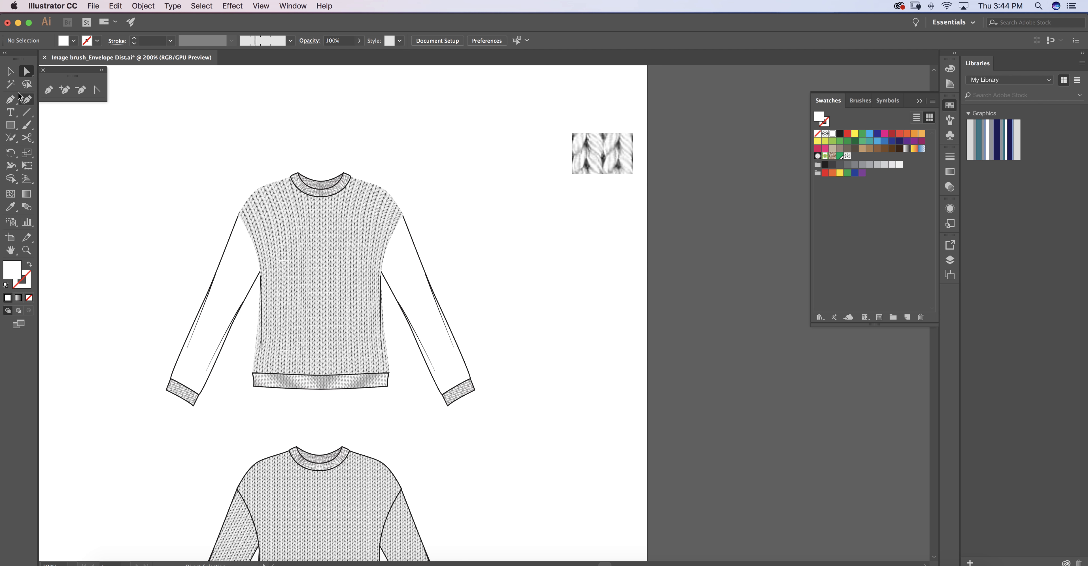
Give the body's clipping path the default white fill and black stroke, with a stroke weight of 0.75 pt.
{"action": "left_click", "coordinate": [257, 195]}
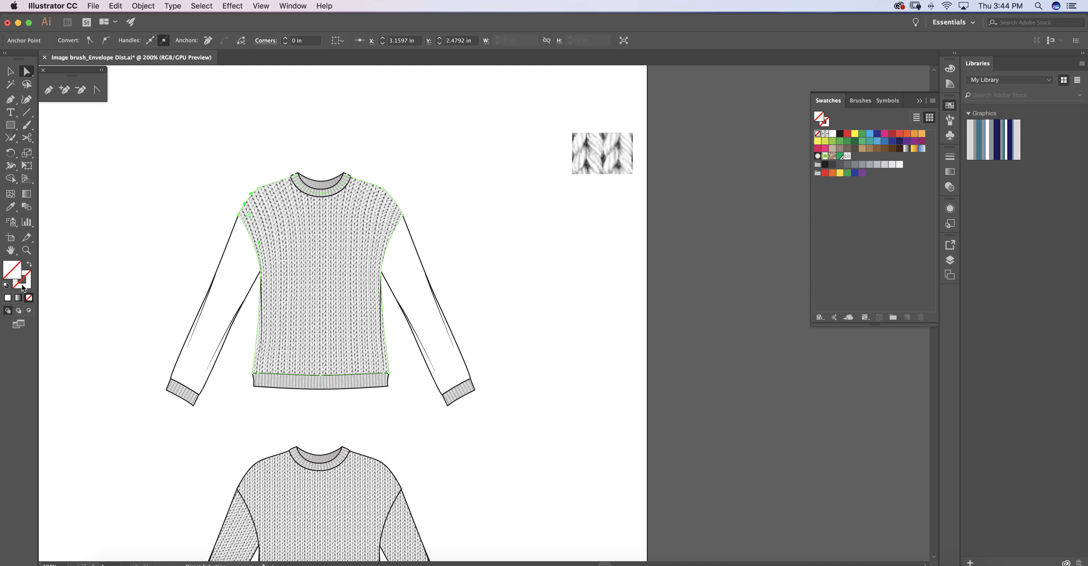
{"action": "left_click", "coordinate": [6, 286]}
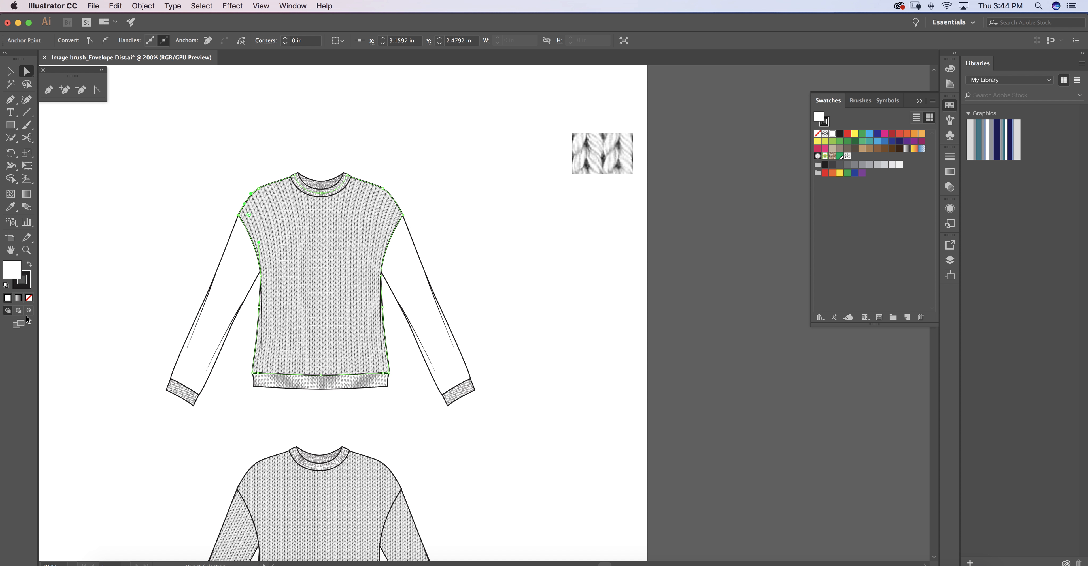
{"action": "left_click", "coordinate": [950, 157]}
{"action": "left_click", "coordinate": [893, 168]}
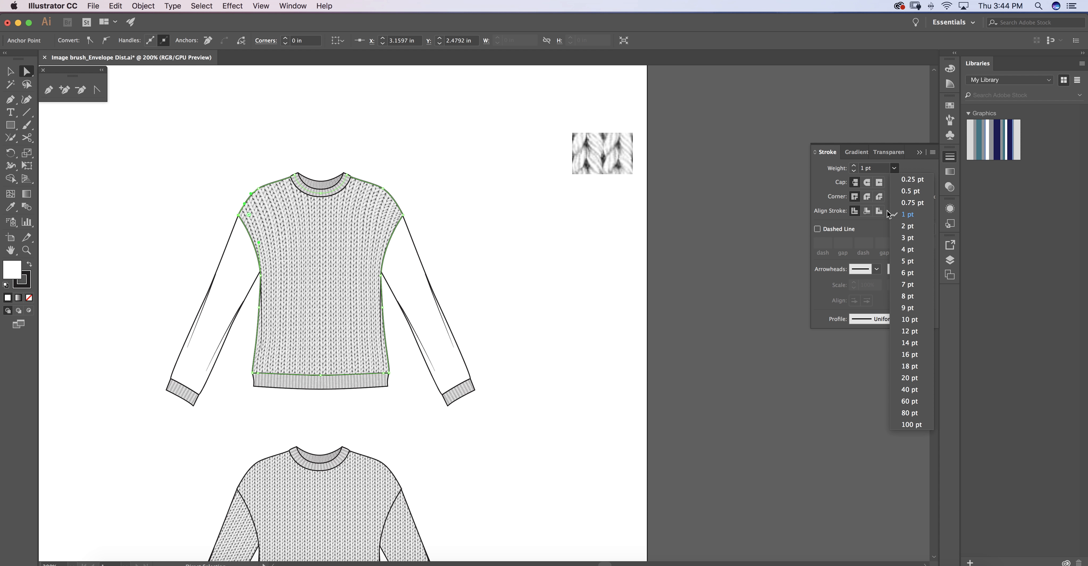
{"action": "left_click", "coordinate": [907, 203]}
{"action": "left_click", "coordinate": [433, 201]}
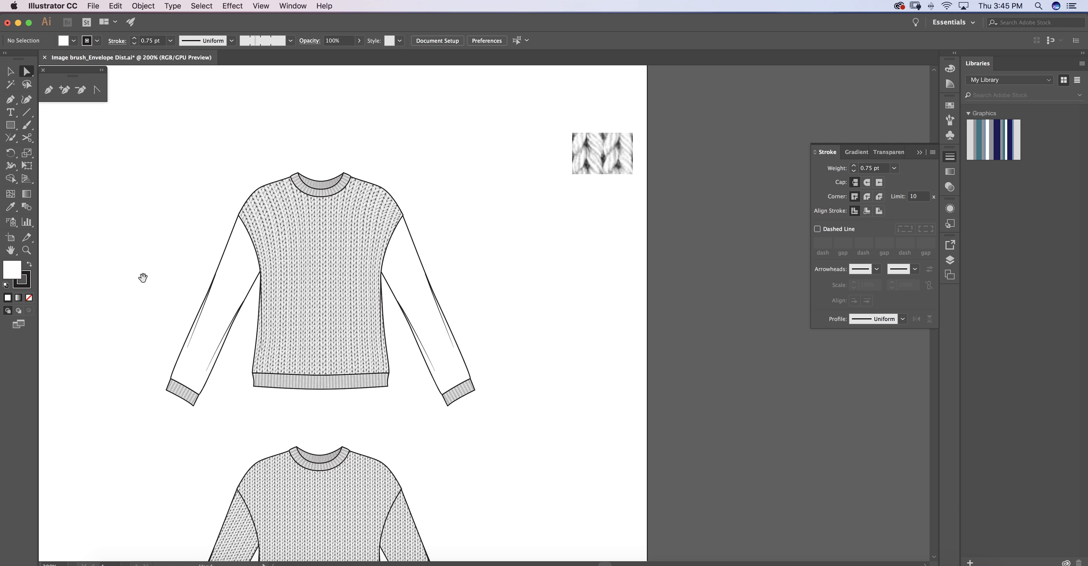
Draw a rectangle about 1.43 in wide and 2.94 in high over the left sleeve.
{"action": "scroll", "coordinate": [134, 262], "scroll_direction": "down", "scroll_amount": 2}
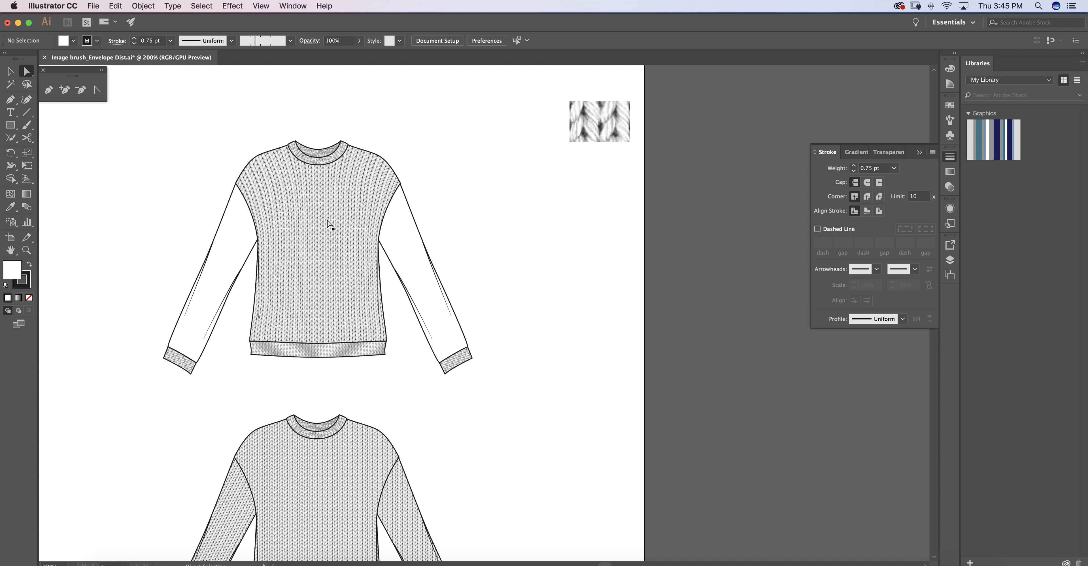
{"action": "left_click", "coordinate": [10, 125]}
{"action": "left_click_drag", "start_coordinate": [157, 163], "coordinate": [267, 387]}
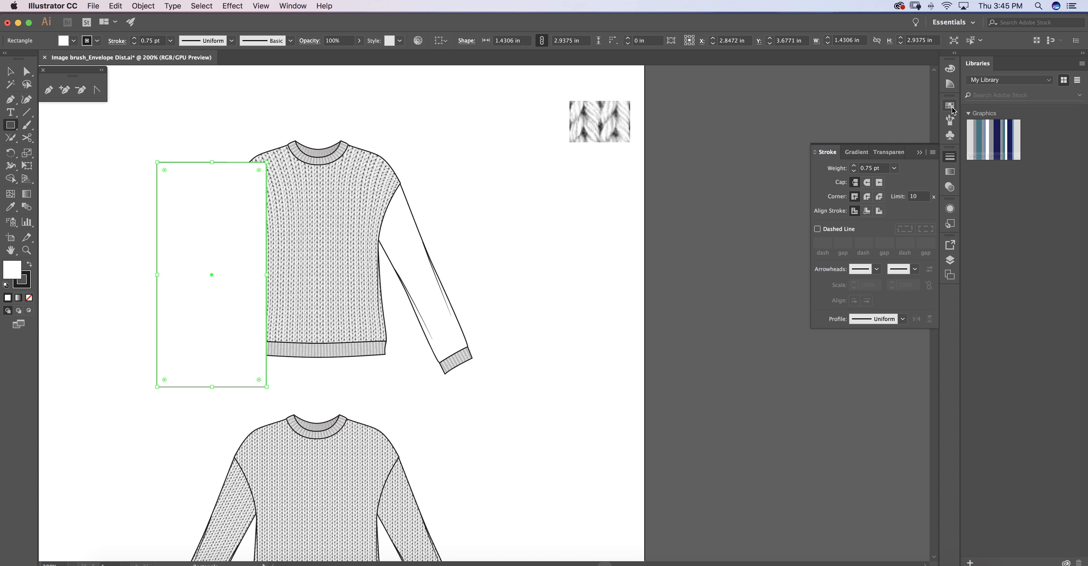
Try to copy the knit body's appearance onto the rectangle with the Eyedropper, and undo it.
{"action": "key", "text": "i"}
{"action": "left_click", "coordinate": [360, 224]}
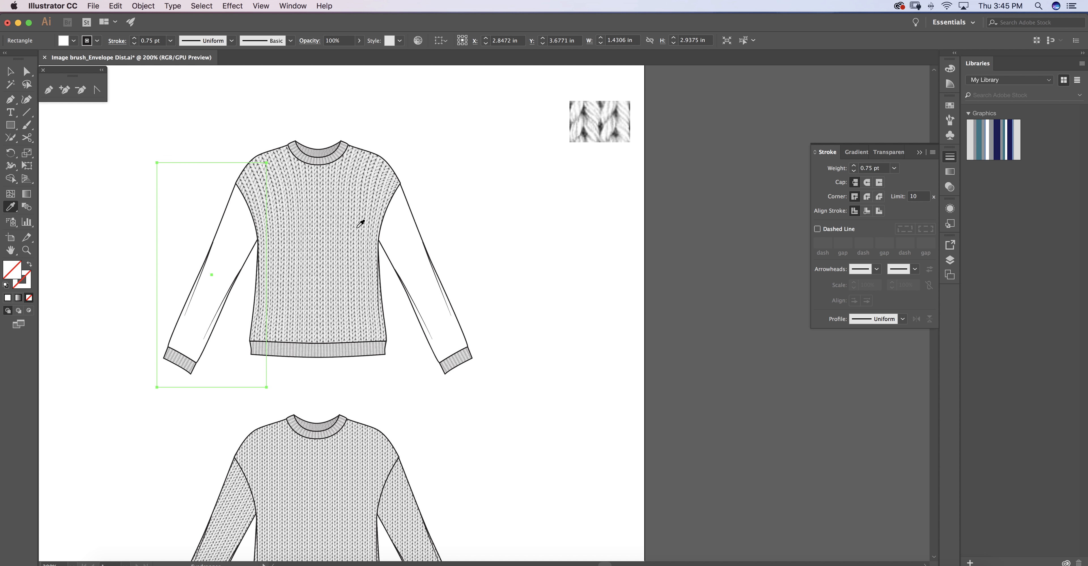
{"action": "key", "text": "super+z"}
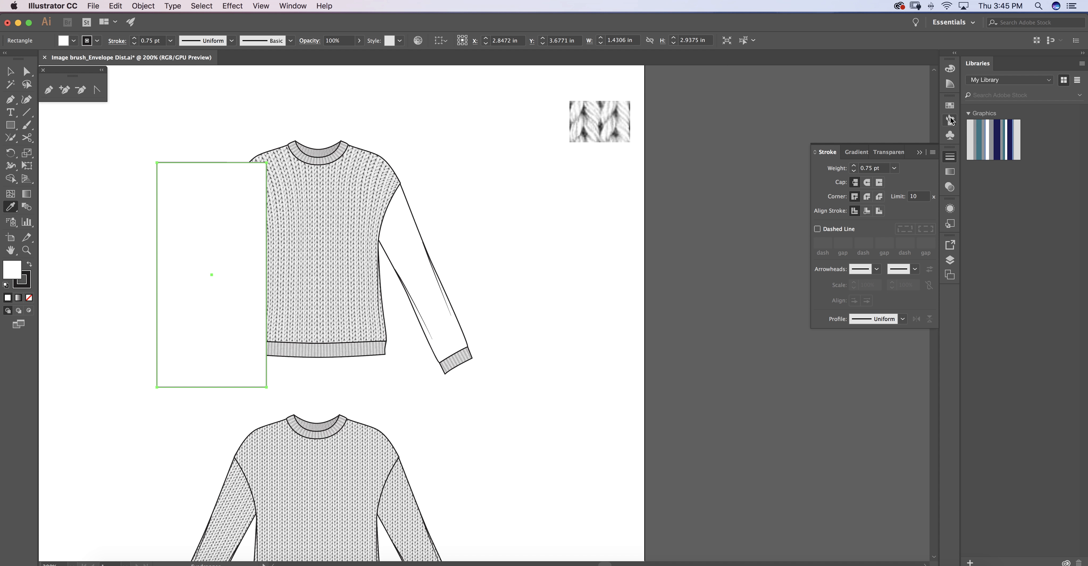
Fill the rectangle with the stockinette knit pattern swatch and scale only the pattern uniformly to 20%.
{"action": "left_click", "coordinate": [950, 105]}
{"action": "left_click", "coordinate": [848, 158]}
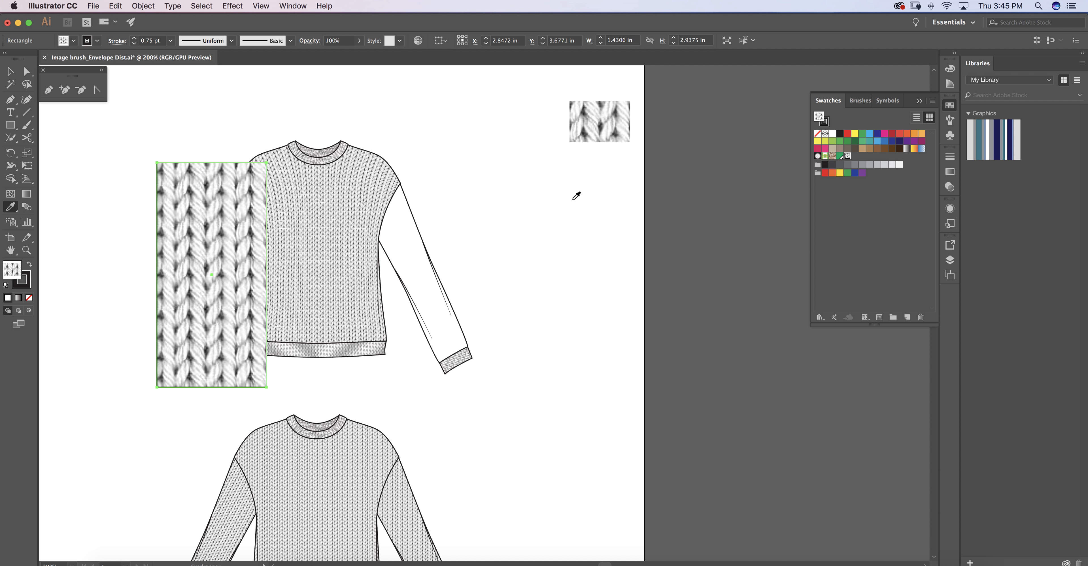
{"action": "left_click", "coordinate": [27, 152]}
{"action": "double_click", "coordinate": [27, 153]}
{"action": "left_click", "coordinate": [497, 247]}
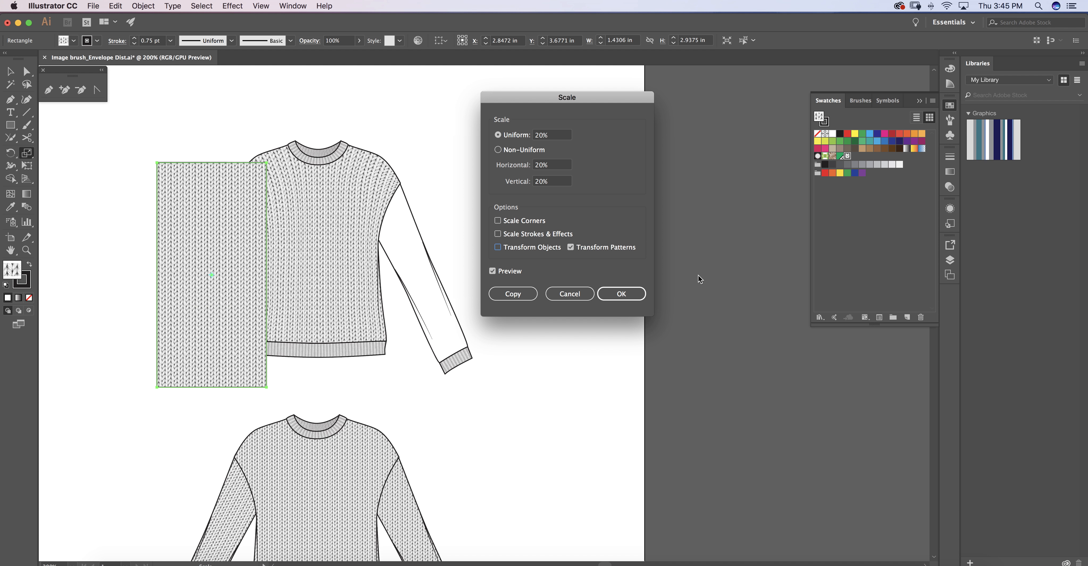
{"action": "left_click", "coordinate": [621, 294]}
{"action": "key", "text": "v"}
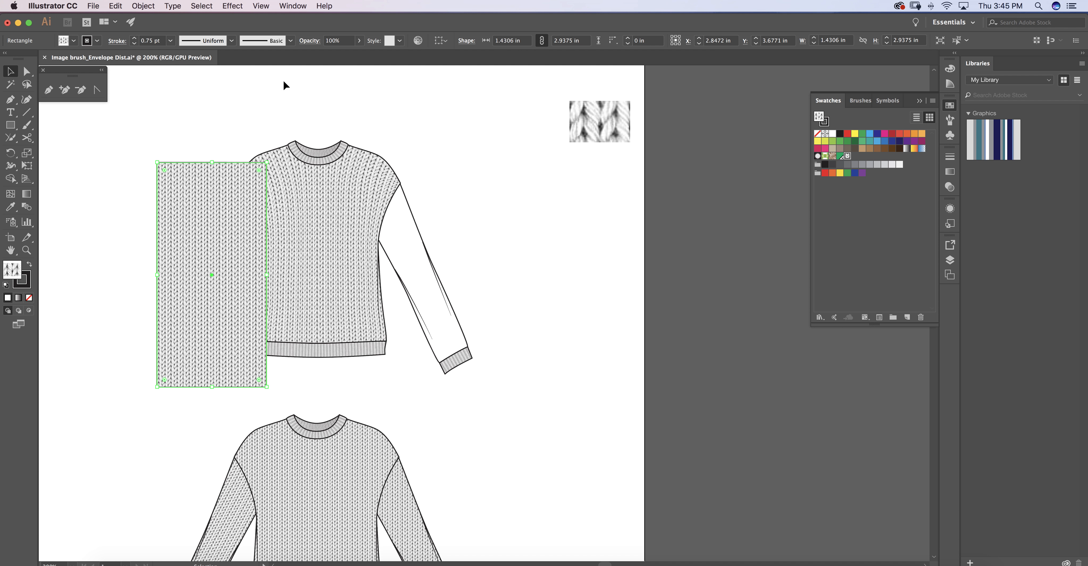
Send the knit rectangle to the back and rotate it clockwise to follow the left sleeve's slope.
{"action": "right_click", "coordinate": [501, 166]}
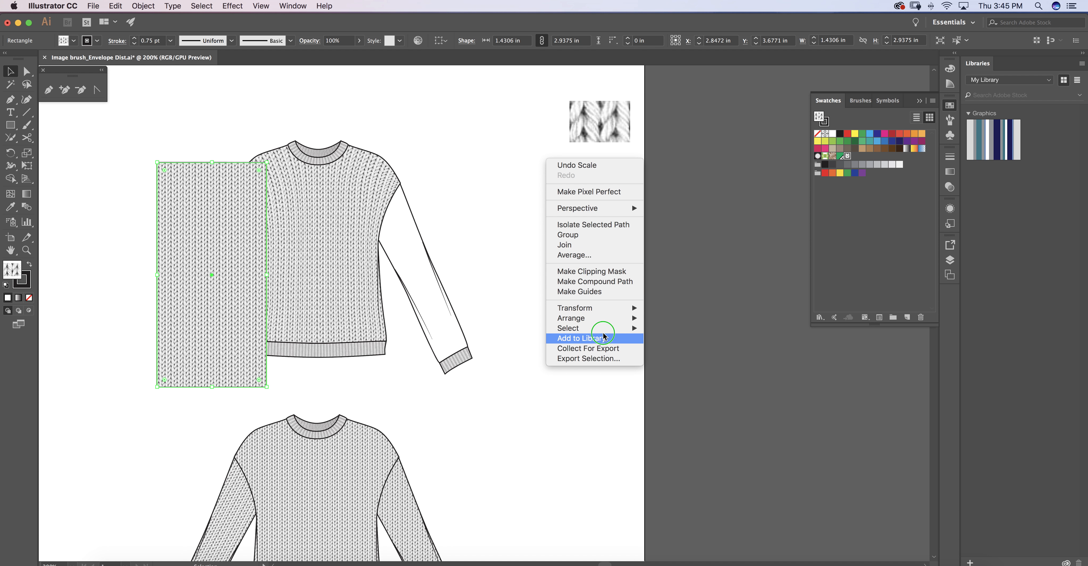
{"action": "mouse_move", "coordinate": [613, 318]}
{"action": "left_click", "coordinate": [692, 354]}
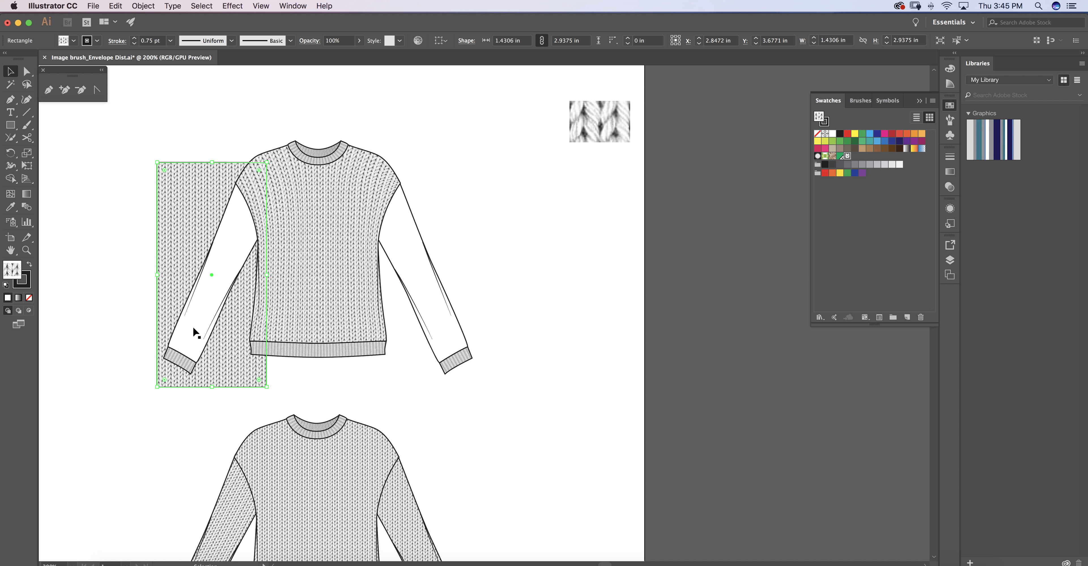
{"action": "left_click_drag", "start_coordinate": [274, 159], "coordinate": [311, 205]}
{"action": "key", "text": "super+z"}
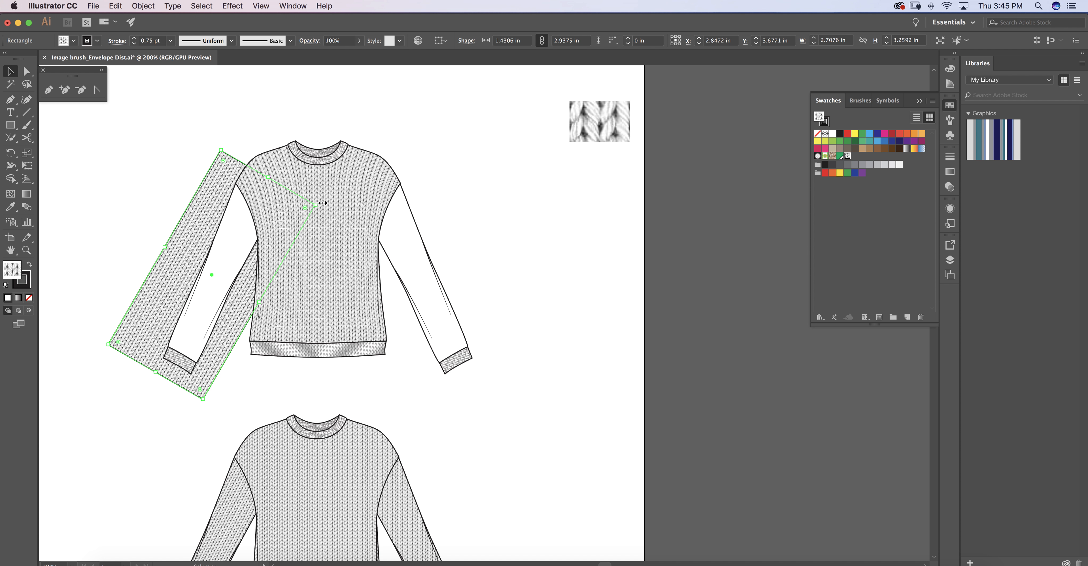
Lower the left sleeve shape's opacity to 50% so the knit rectangle behind it can be seen.
{"action": "left_click", "coordinate": [190, 96]}
{"action": "left_click", "coordinate": [233, 251]}
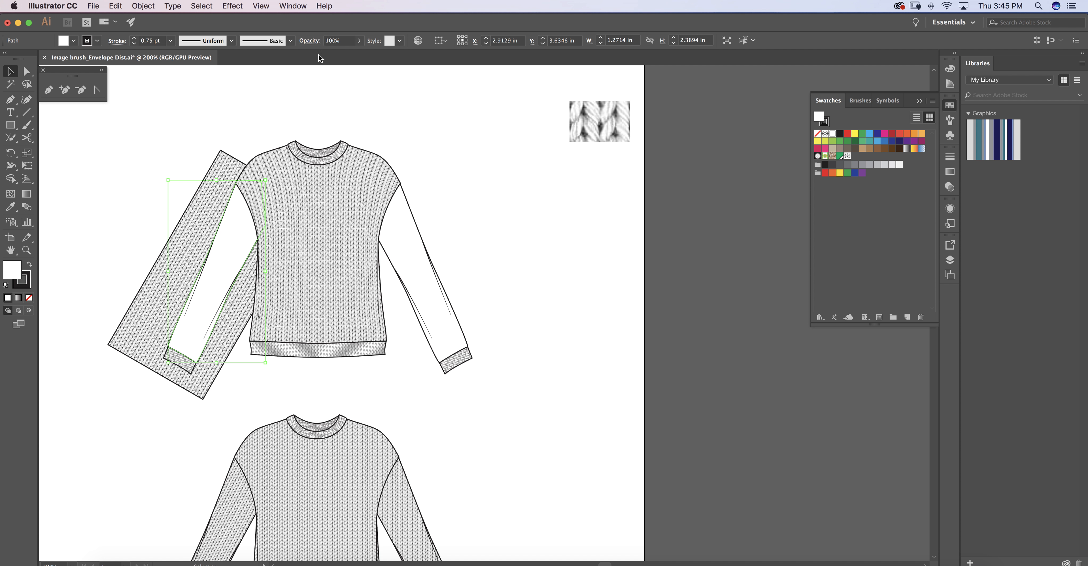
{"action": "left_click", "coordinate": [337, 41]}
{"action": "type", "text": "50"}
{"action": "key", "text": "Return"}
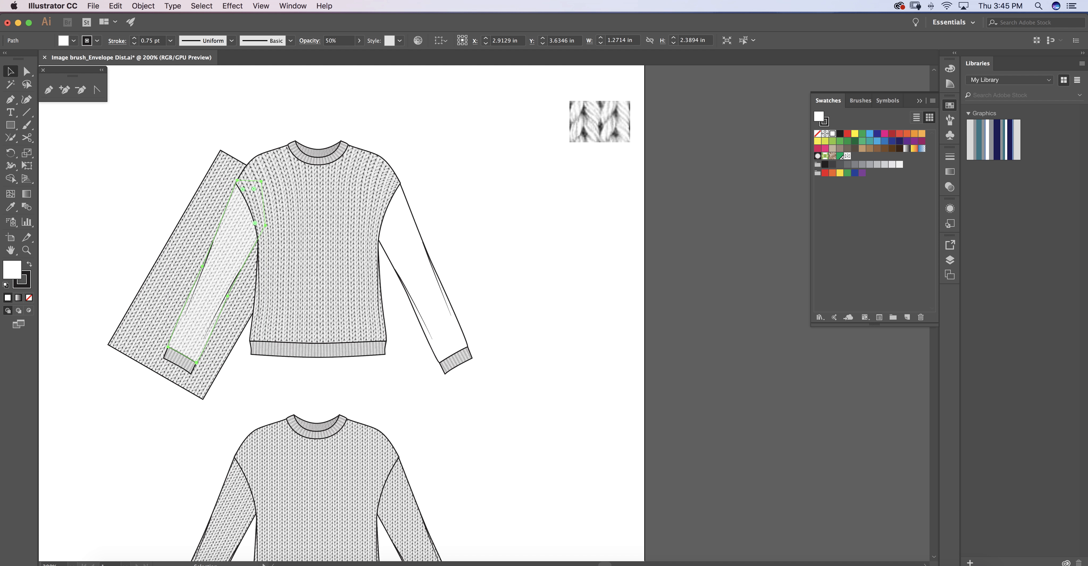
Rotate the knit rectangle slightly counterclockwise so its stitches run along the left sleeve's slope.
{"action": "key", "text": "a"}
{"action": "key", "text": "super+shift+a"}
{"action": "left_click", "coordinate": [182, 249]}
{"action": "key", "text": "v"}
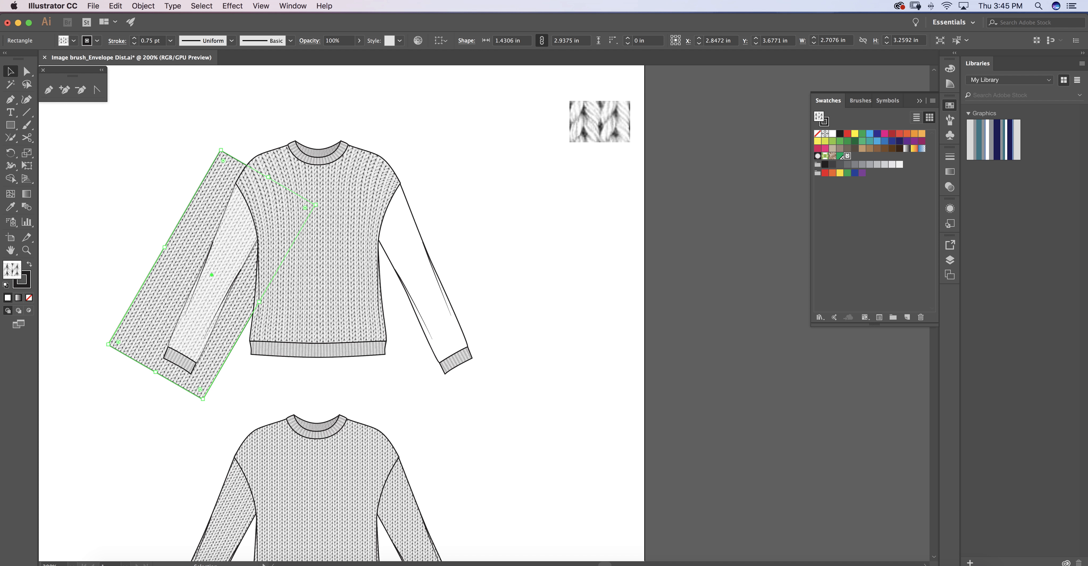
{"action": "left_click_drag", "start_coordinate": [315, 205], "coordinate": [311, 194]}
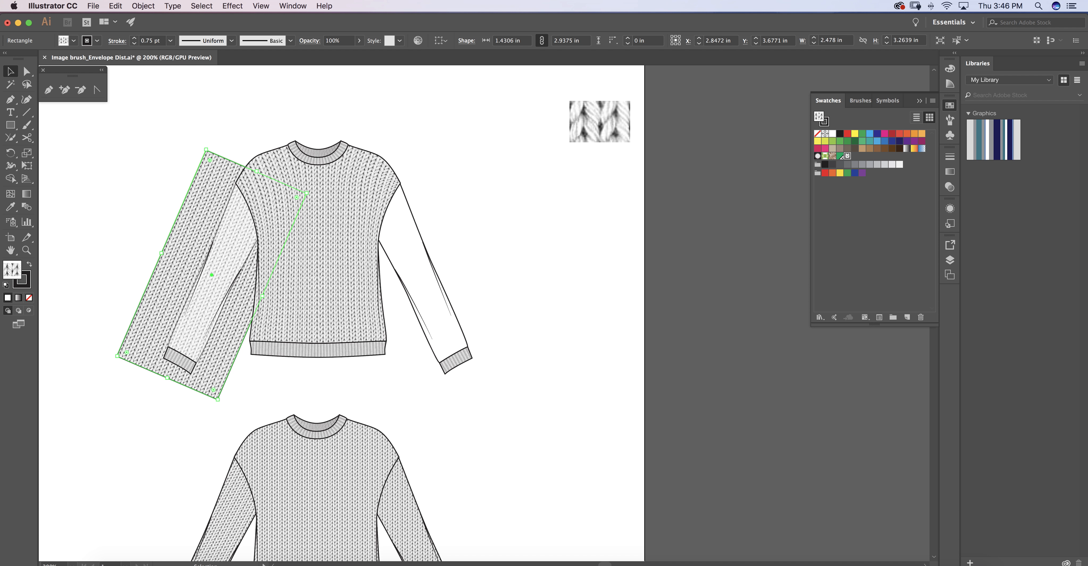
{"action": "key", "text": "super+shift+a"}
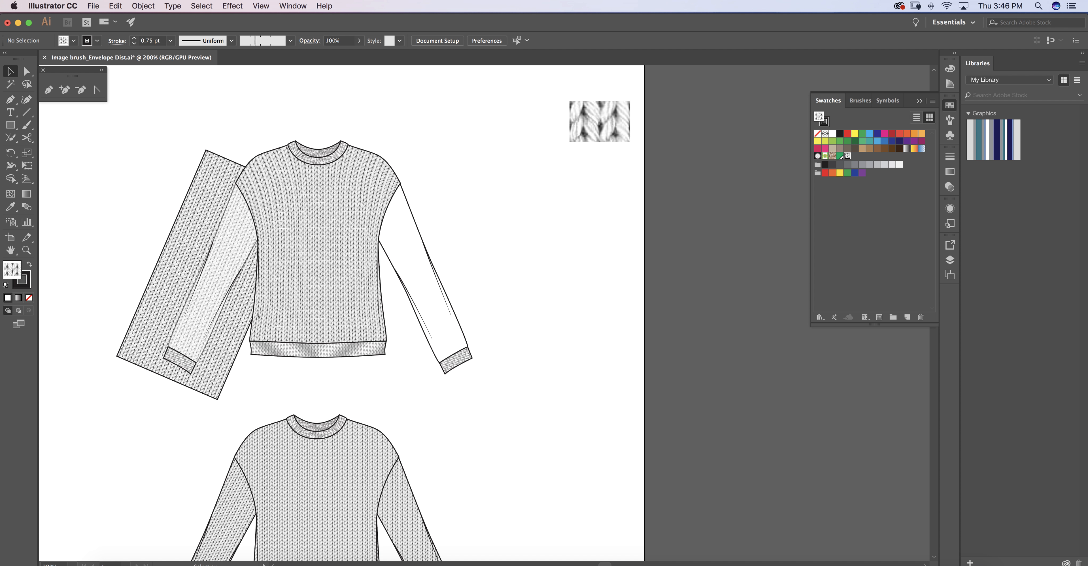
Lock the semi-transparent left sleeve shape.
{"action": "left_click", "coordinate": [224, 257]}
{"action": "left_click", "coordinate": [143, 6]}
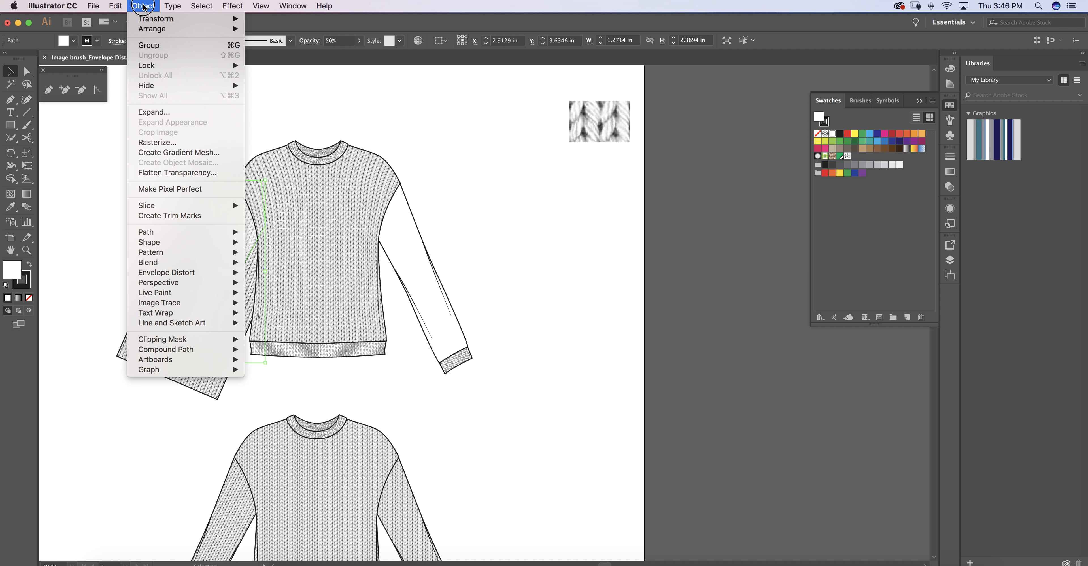
{"action": "mouse_move", "coordinate": [190, 66]}
{"action": "left_click", "coordinate": [273, 64]}
{"action": "mouse_move", "coordinate": [237, 65]}
{"action": "left_click", "coordinate": [301, 65]}
Apply an envelope distort mesh with 4 rows and 2 columns to the knit rectangle.
{"action": "key", "text": "a"}
{"action": "left_click", "coordinate": [179, 243]}
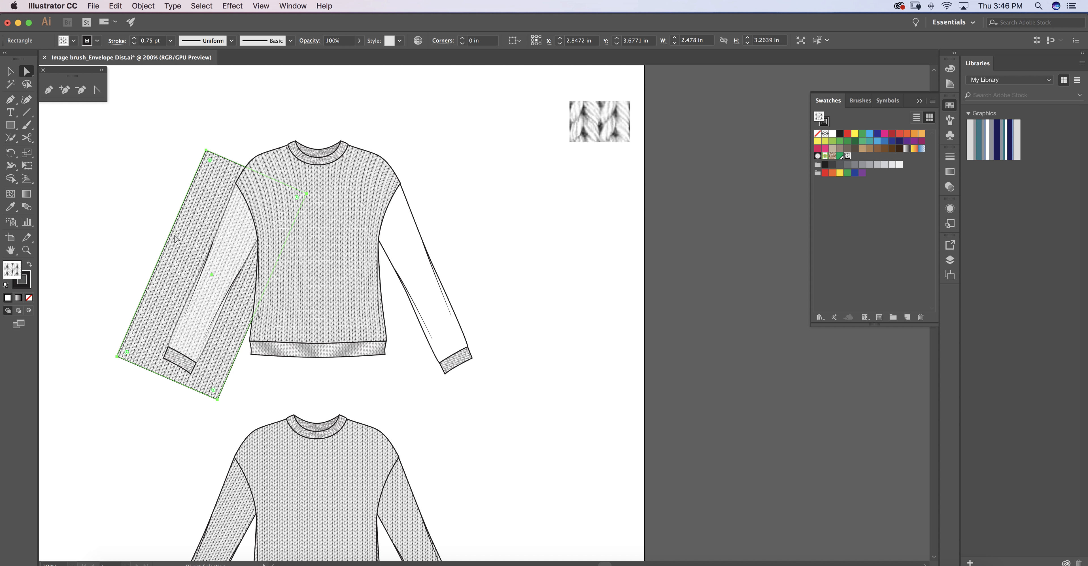
{"action": "left_click", "coordinate": [144, 5]}
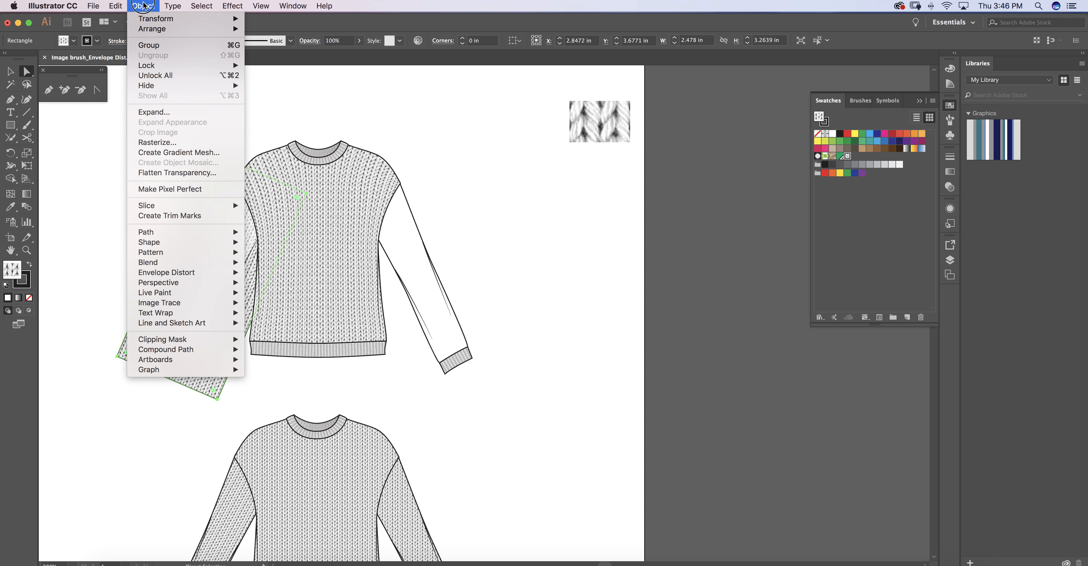
{"action": "mouse_move", "coordinate": [181, 273]}
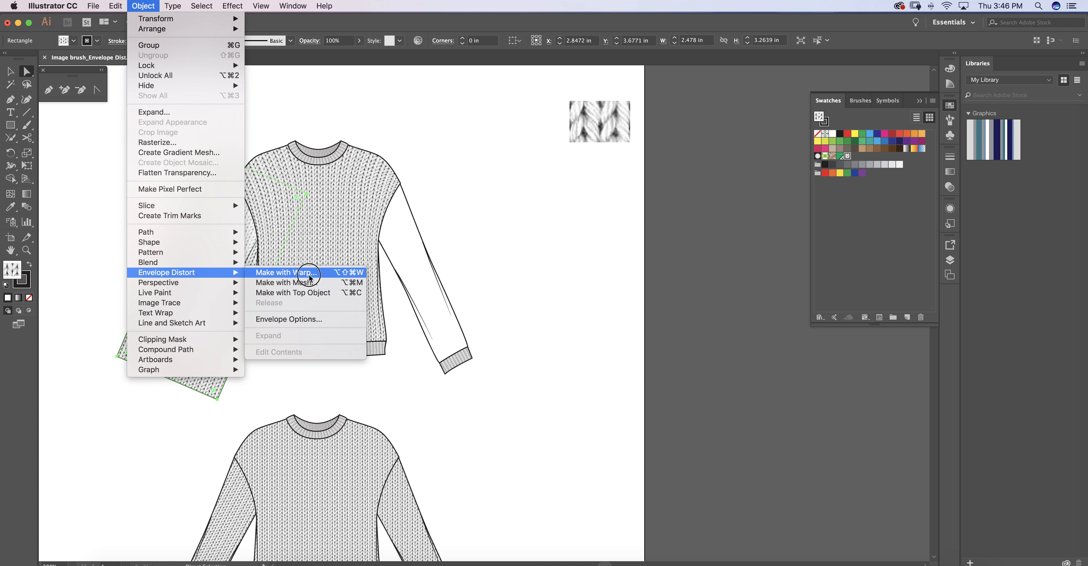
{"action": "left_click", "coordinate": [311, 283]}
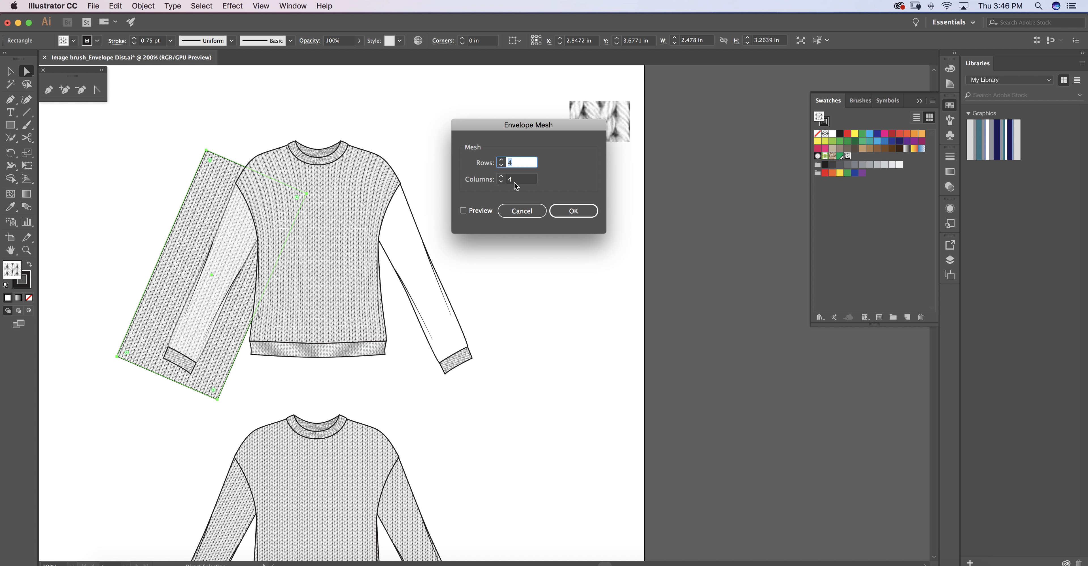
{"action": "left_click", "coordinate": [487, 183]}
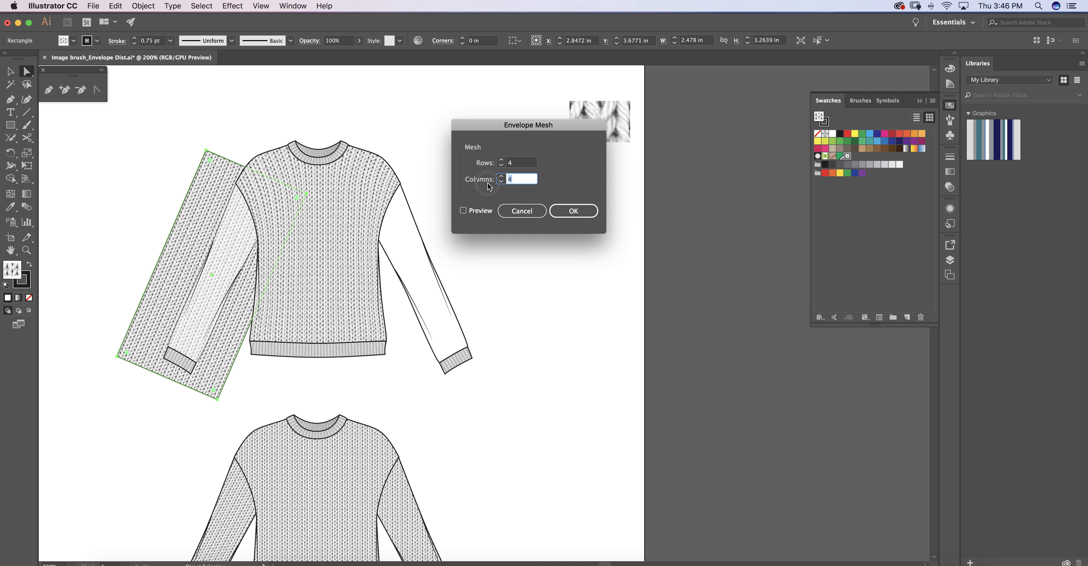
{"action": "type", "text": "2"}
{"action": "key", "text": "Tab"}
{"action": "key", "text": "space"}
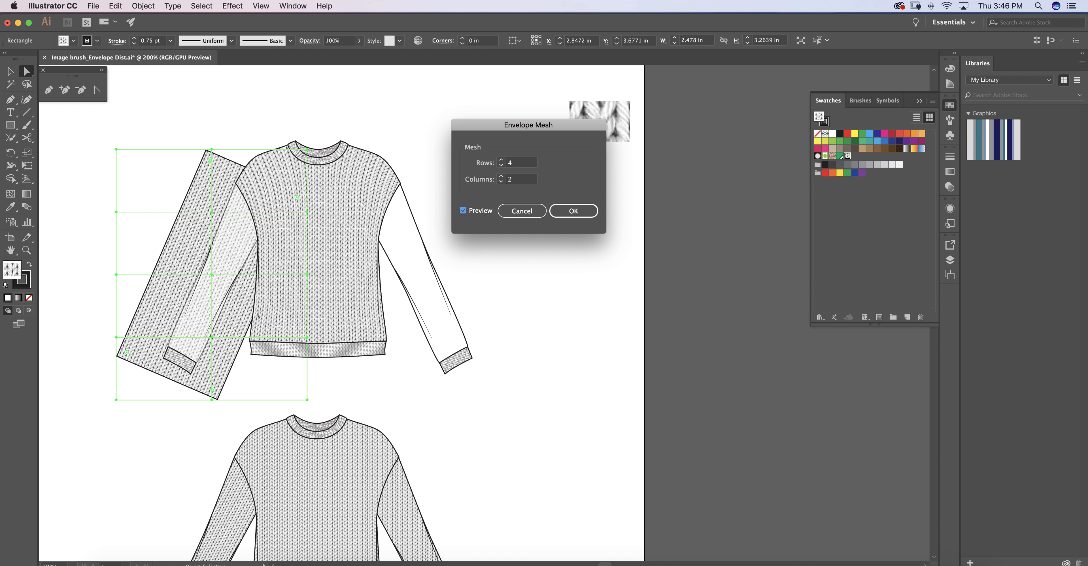
{"action": "key", "text": "Return"}
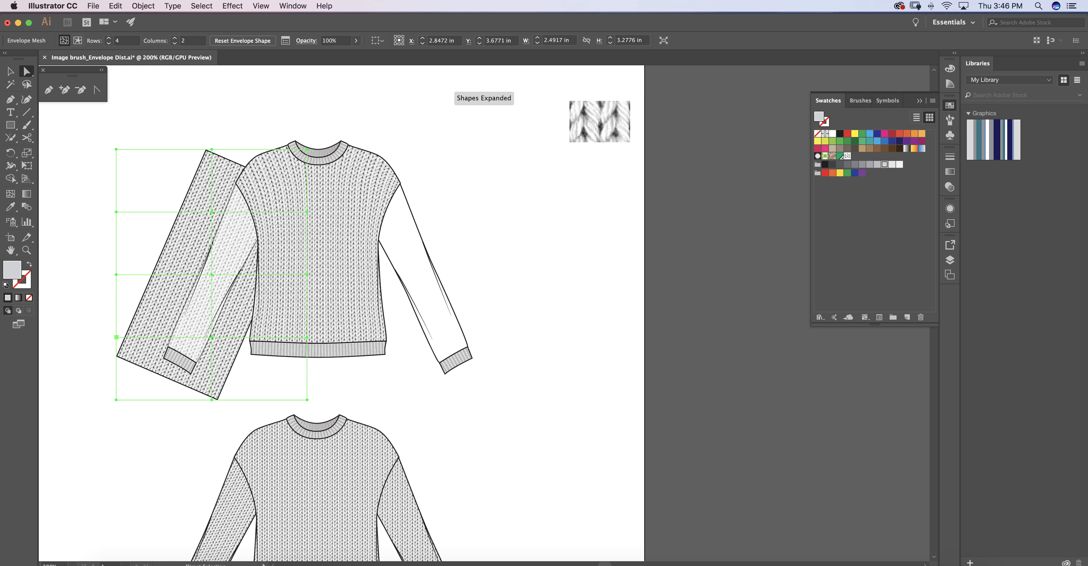
Shift the inner mesh points of the middle column and outer edge toward the body, bending the knit along the left sleeve.
{"action": "left_click", "coordinate": [116, 338]}
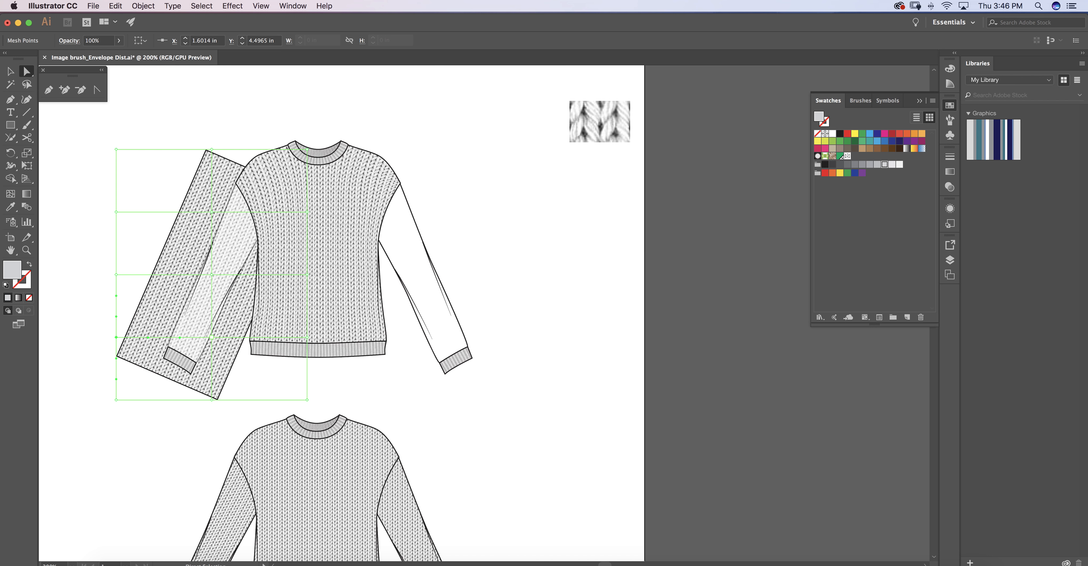
{"action": "left_click_drag", "start_coordinate": [212, 212], "coordinate": [217, 215]}
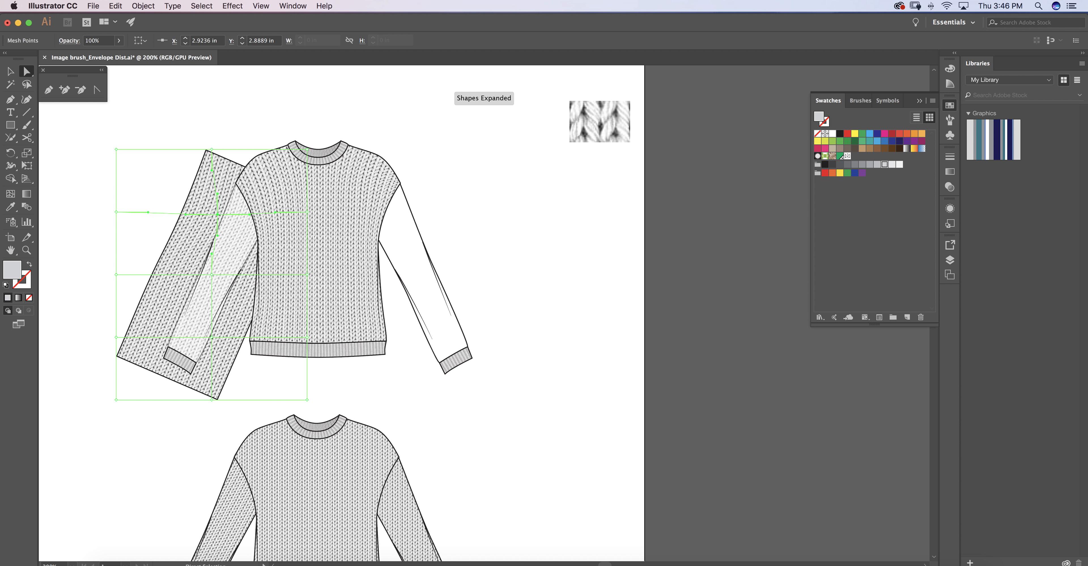
{"action": "left_click", "coordinate": [211, 276]}
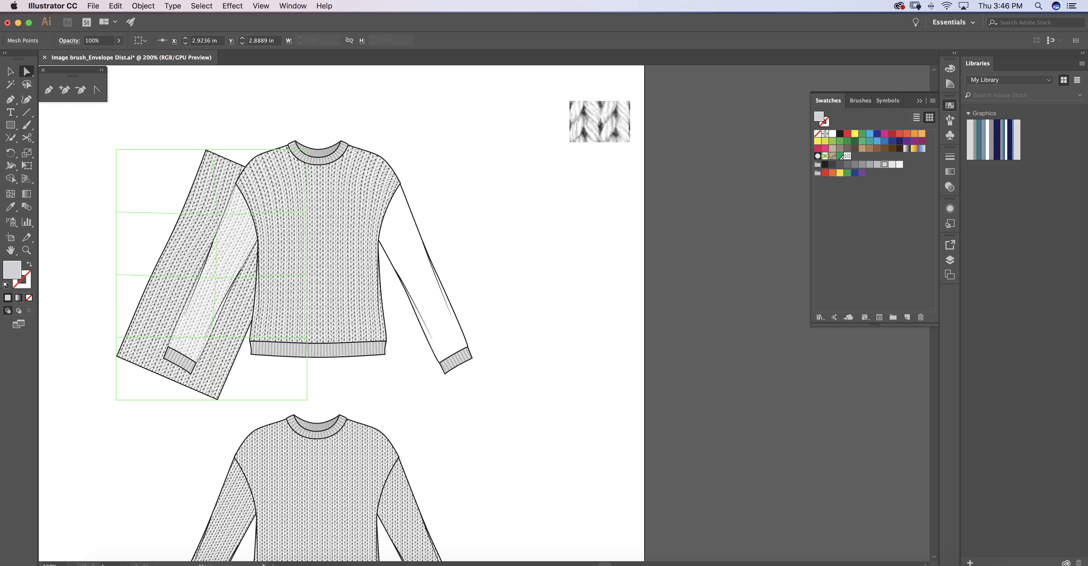
{"action": "left_click_drag", "start_coordinate": [216, 278], "coordinate": [216, 278]}
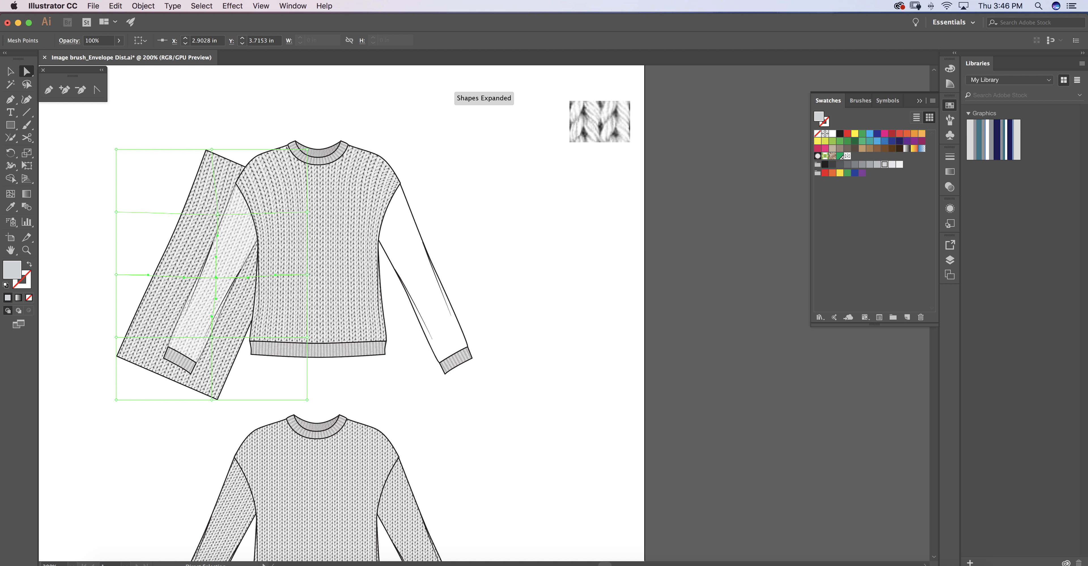
{"action": "left_click_drag", "start_coordinate": [117, 275], "coordinate": [129, 275]}
{"action": "left_click_drag", "start_coordinate": [116, 212], "coordinate": [144, 216]}
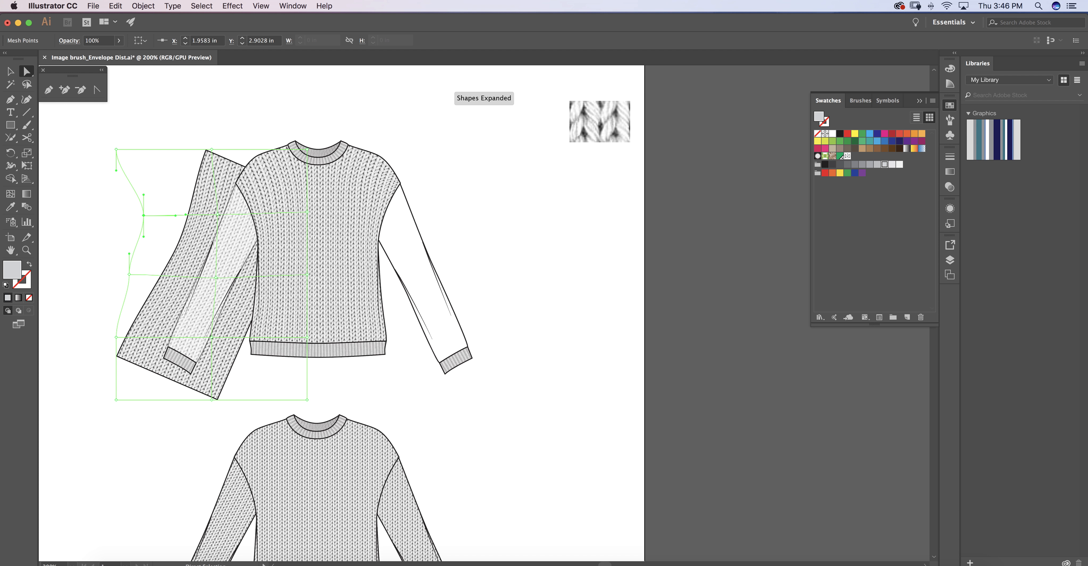
{"action": "left_click_drag", "start_coordinate": [217, 215], "coordinate": [224, 219]}
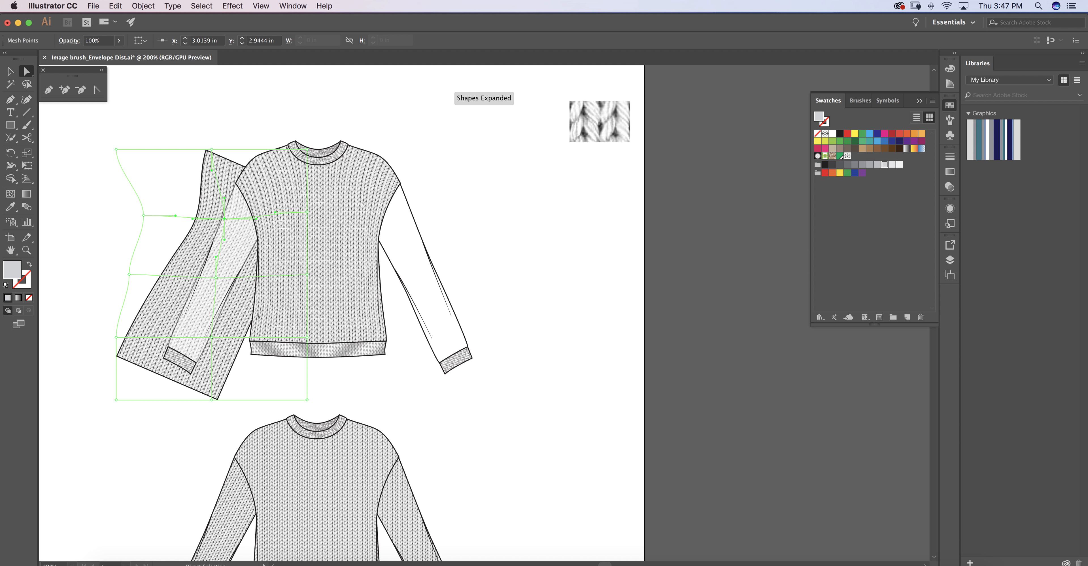
{"action": "left_click_drag", "start_coordinate": [216, 278], "coordinate": [222, 281]}
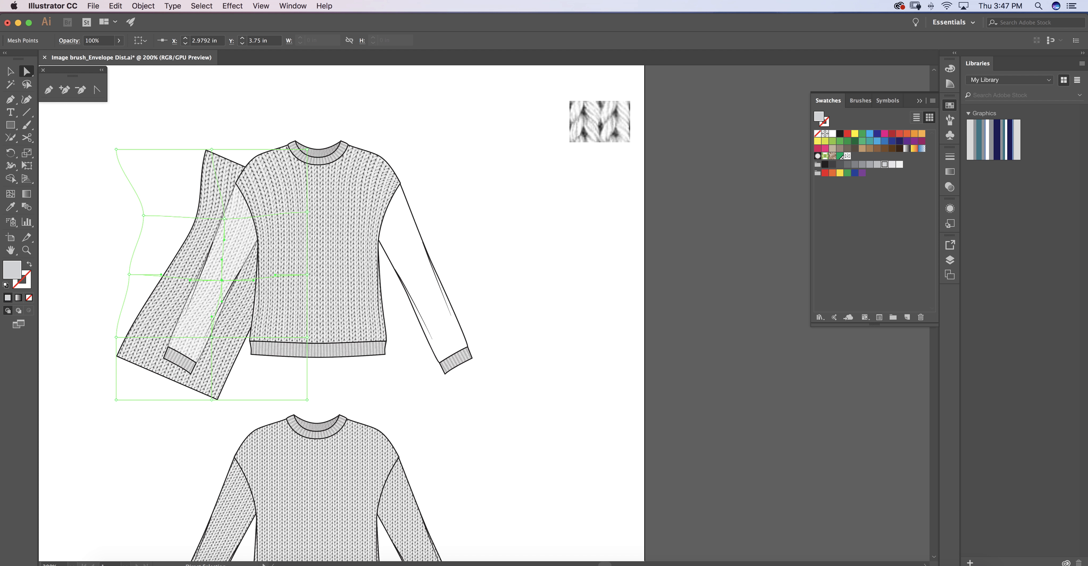
{"action": "mouse_move", "coordinate": [116, 337]}
{"action": "left_mouse_down"}
{"action": "mouse_move", "coordinate": [142, 352]}
{"action": "mouse_move", "coordinate": [130, 344]}
{"action": "left_mouse_up"}
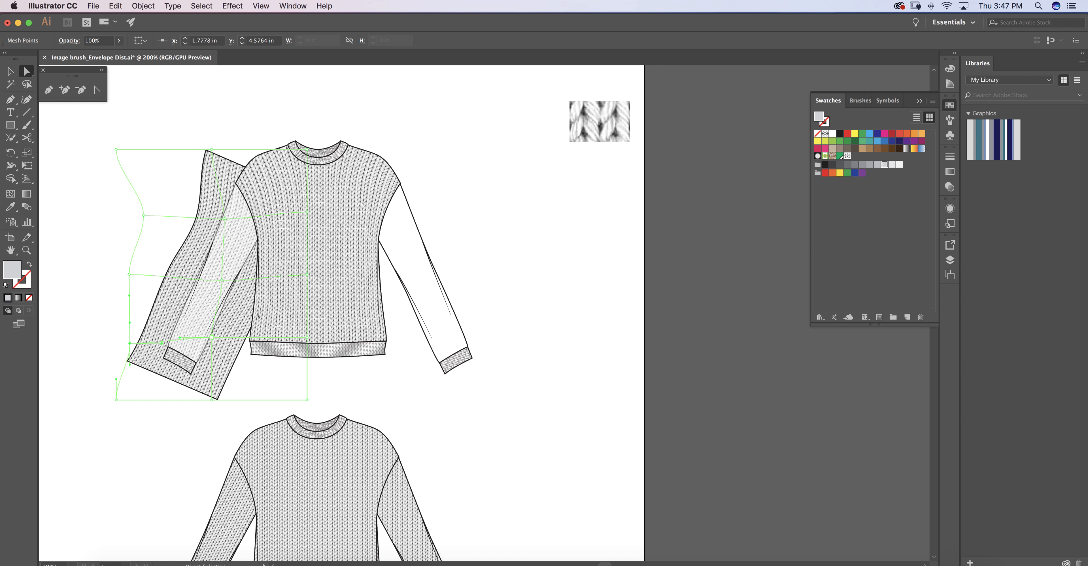
{"action": "left_click_drag", "start_coordinate": [216, 342], "coordinate": [216, 341]}
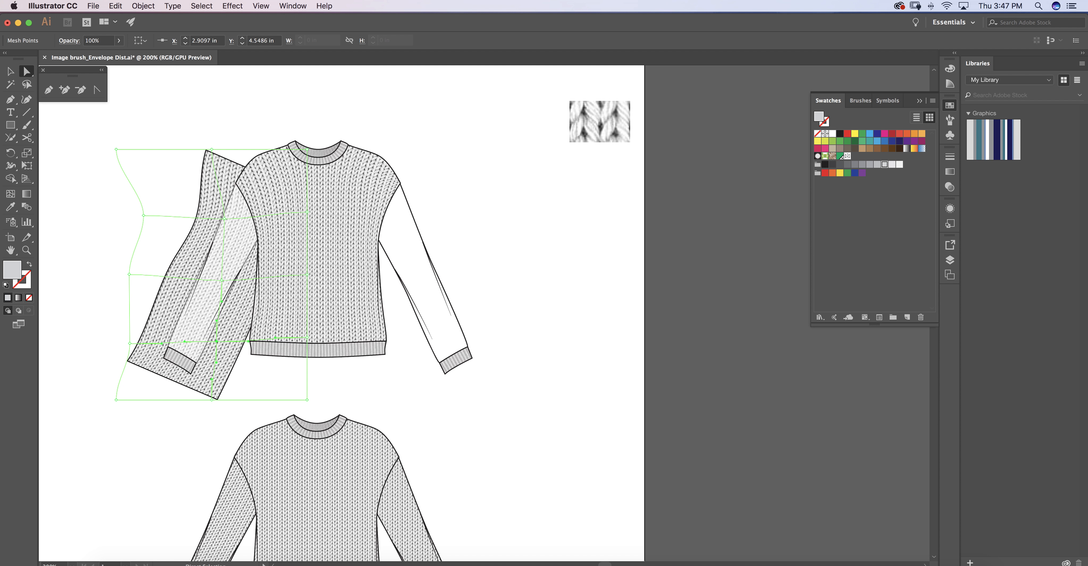
Move the middle column's top mesh point toward the shoulder and its bottom point outward, and fine-tune its center point.
{"action": "left_click_drag", "start_coordinate": [212, 149], "coordinate": [246, 152]}
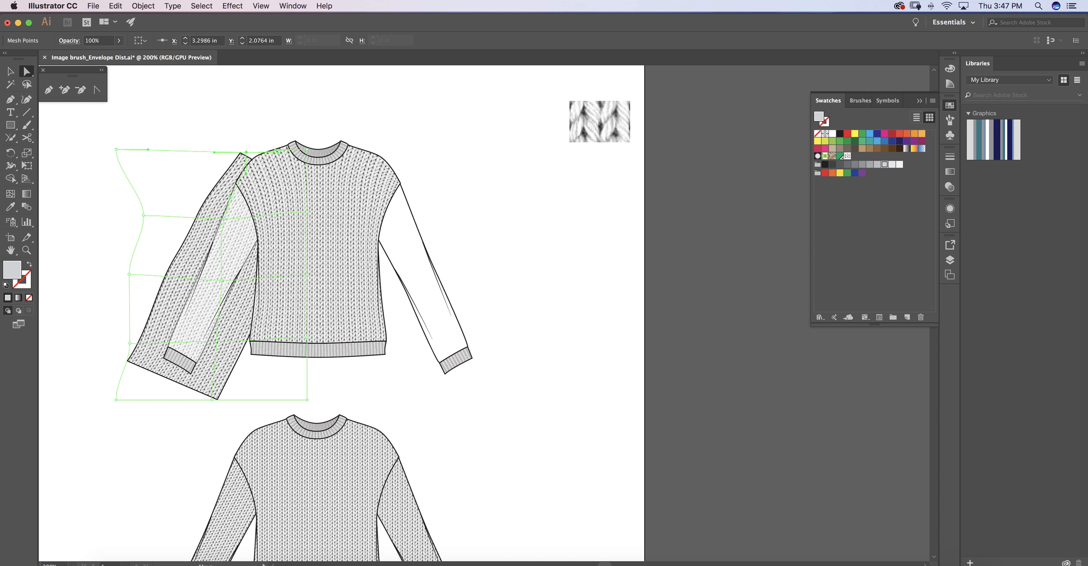
{"action": "left_click_drag", "start_coordinate": [230, 196], "coordinate": [230, 196]}
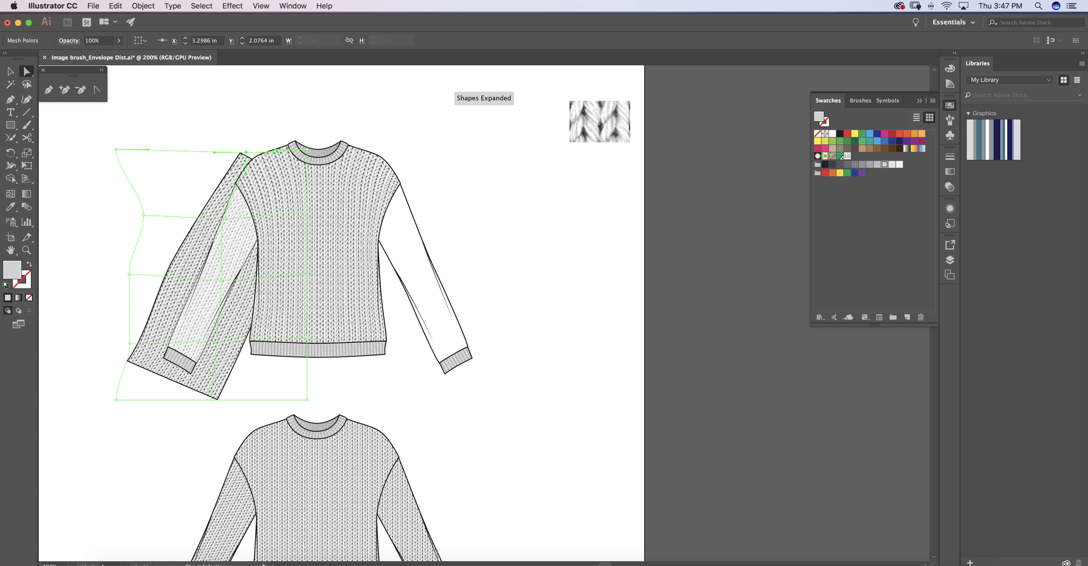
{"action": "left_click_drag", "start_coordinate": [247, 153], "coordinate": [238, 150]}
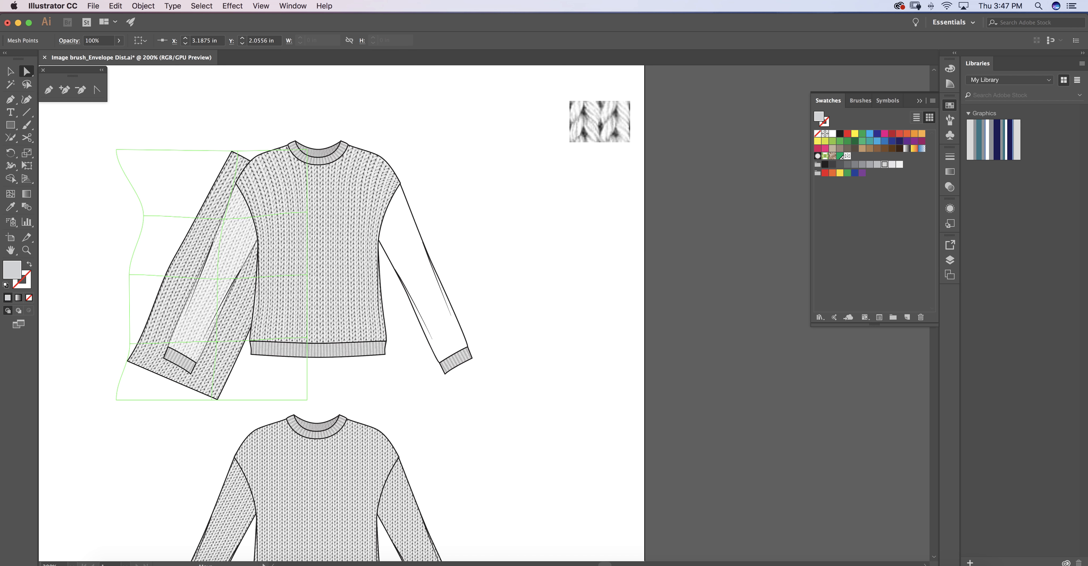
{"action": "left_click_drag", "start_coordinate": [217, 275], "coordinate": [219, 280]}
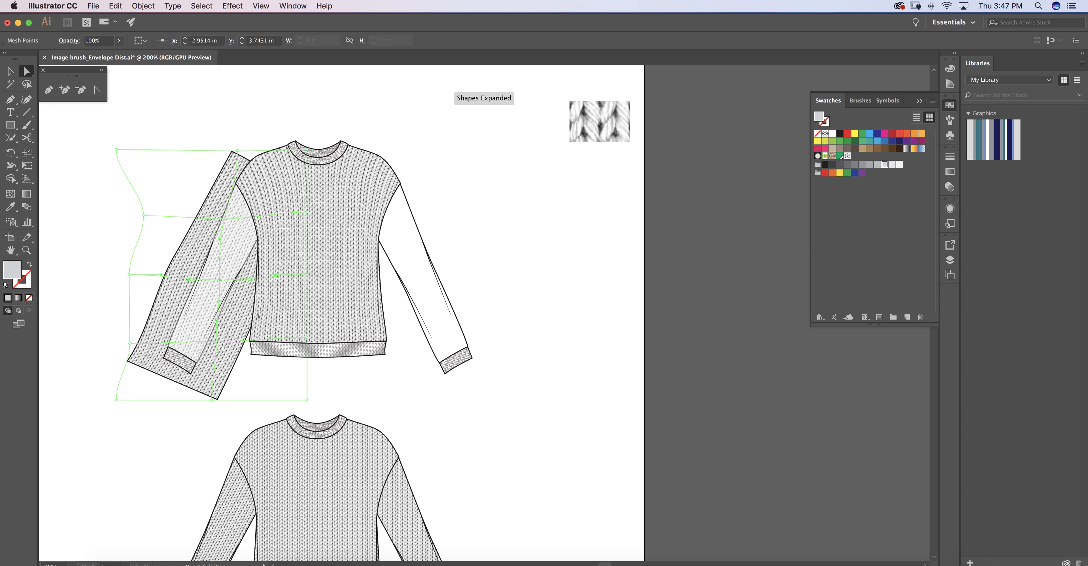
{"action": "left_click", "coordinate": [211, 400]}
{"action": "left_click_drag", "start_coordinate": [212, 400], "coordinate": [200, 394]}
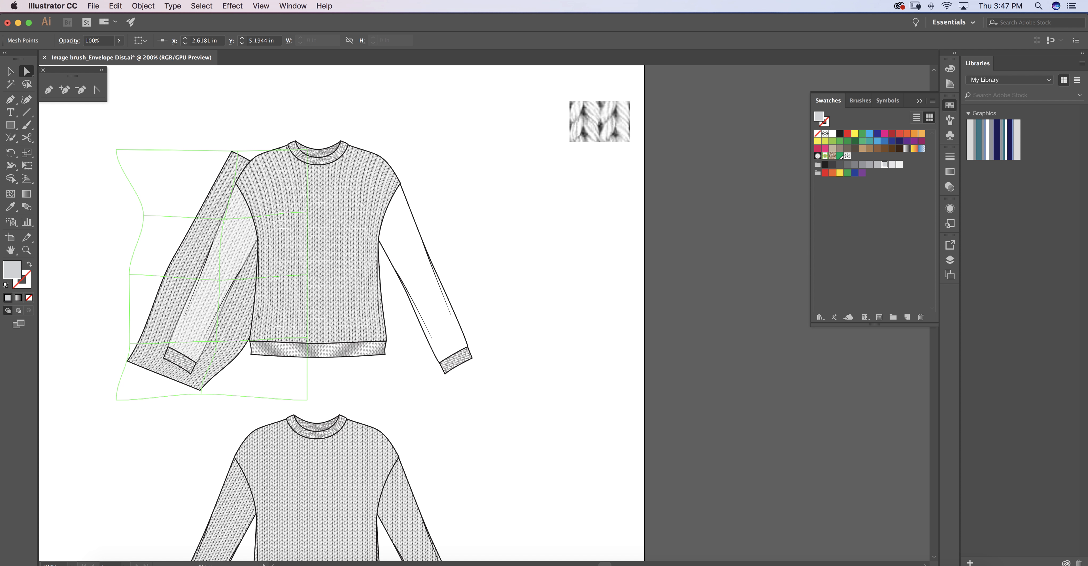
{"action": "key", "text": "super+shift+a"}
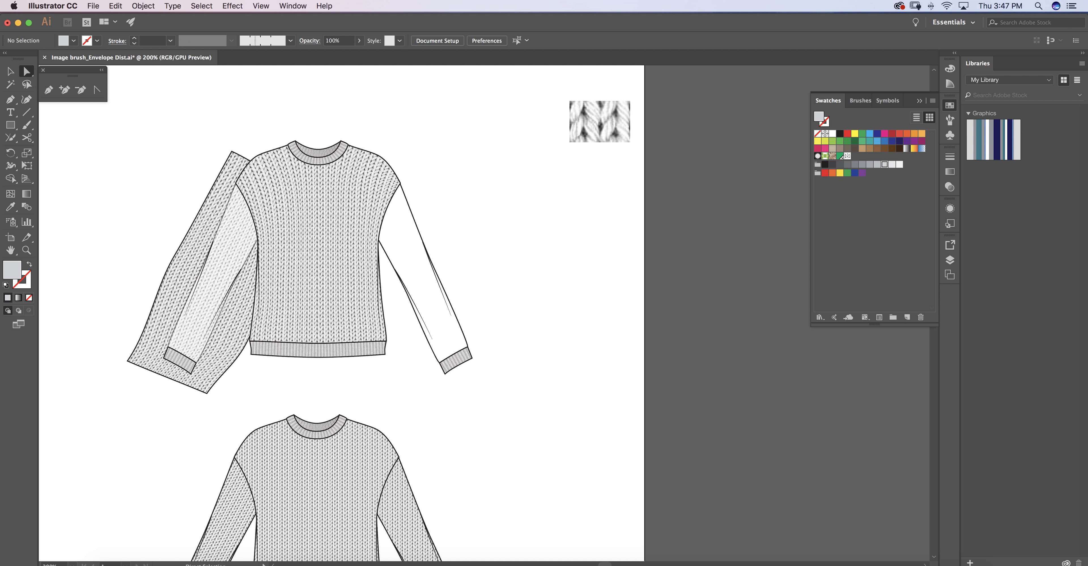
Nudge the middle column's top mesh point outward and slightly up, away from the shoulder.
{"action": "left_click", "coordinate": [217, 192]}
{"action": "left_click", "coordinate": [238, 151]}
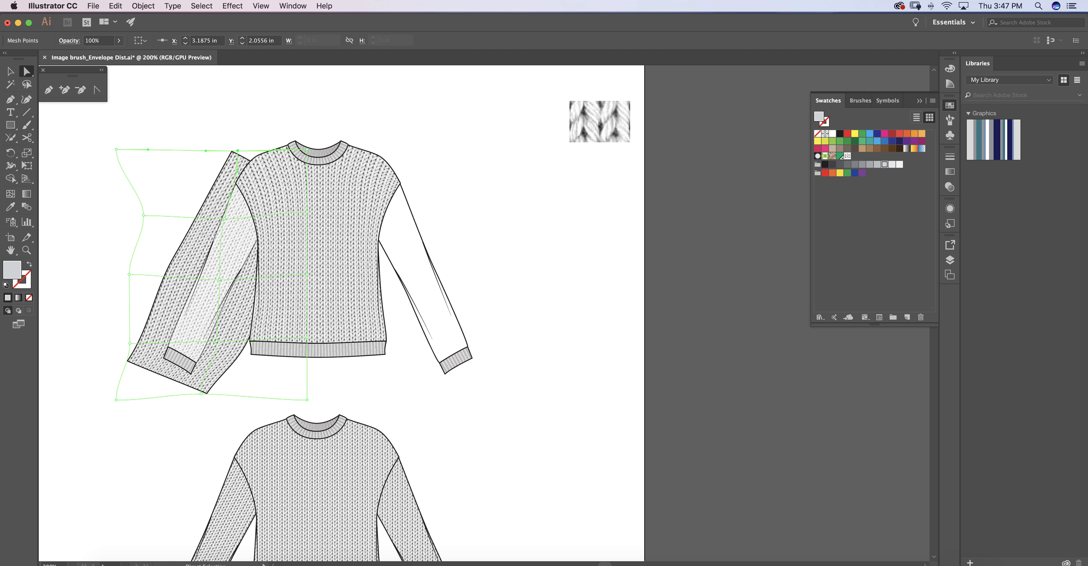
{"action": "left_click_drag", "start_coordinate": [238, 152], "coordinate": [229, 148]}
{"action": "key", "text": "super+shift+a"}
{"action": "key", "text": "v"}
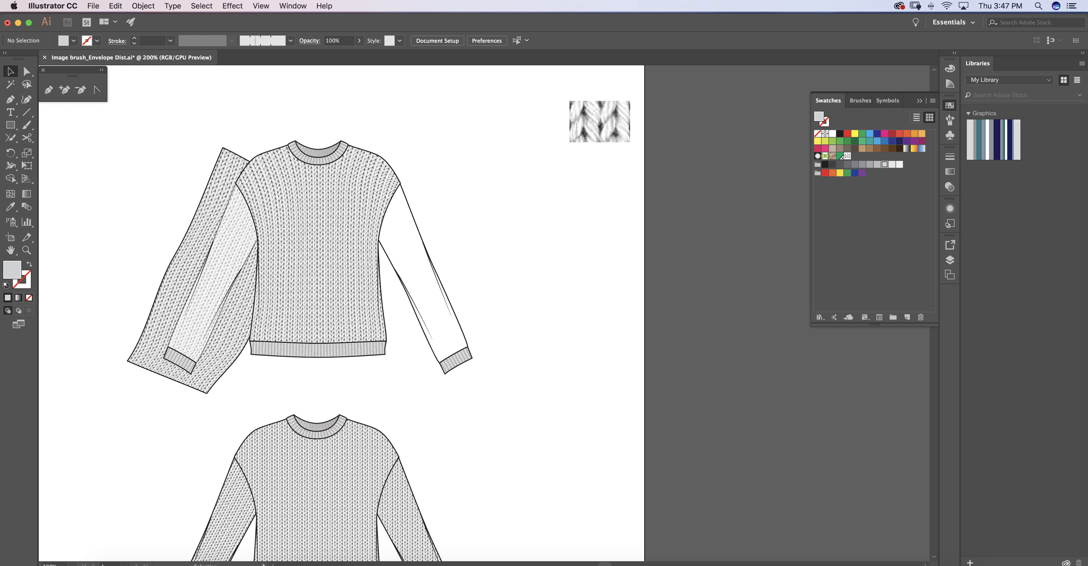
Unlock the left sleeve shape and clear the selection.
{"action": "key", "text": "a"}
{"action": "left_click", "coordinate": [203, 224]}
{"action": "key", "text": "super+shift+a"}
{"action": "left_click", "coordinate": [141, 8]}
{"action": "left_click", "coordinate": [155, 74]}
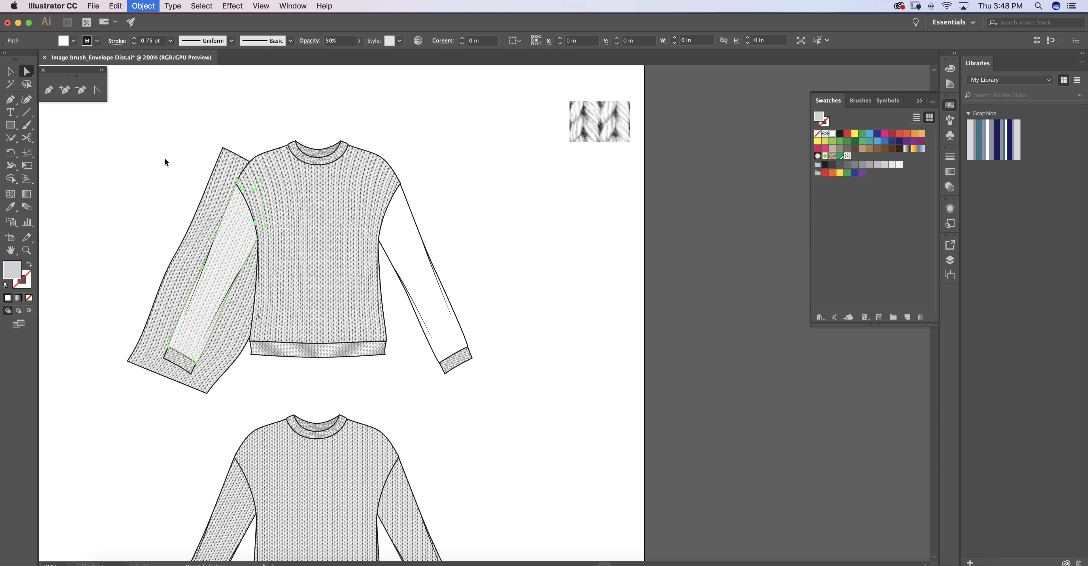
{"action": "left_click", "coordinate": [164, 260]}
{"action": "left_click", "coordinate": [107, 251]}
Make a clipping mask from the warped knit and the left sleeve shape.
{"action": "key", "text": "v"}
{"action": "left_click", "coordinate": [179, 273]}
{"action": "left_click", "coordinate": [229, 251], "text": "shift"}
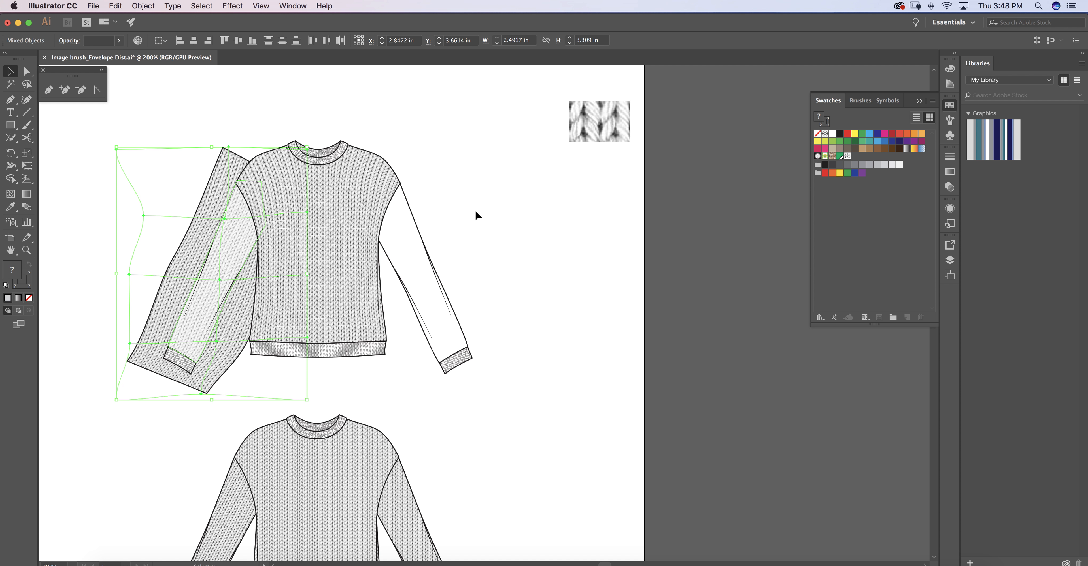
{"action": "right_click", "coordinate": [489, 181]}
{"action": "left_click", "coordinate": [550, 260]}
{"action": "left_click", "coordinate": [105, 244]}
Restore the default white fill and black stroke on the left sleeve's clipping path.
{"action": "key", "text": "a"}
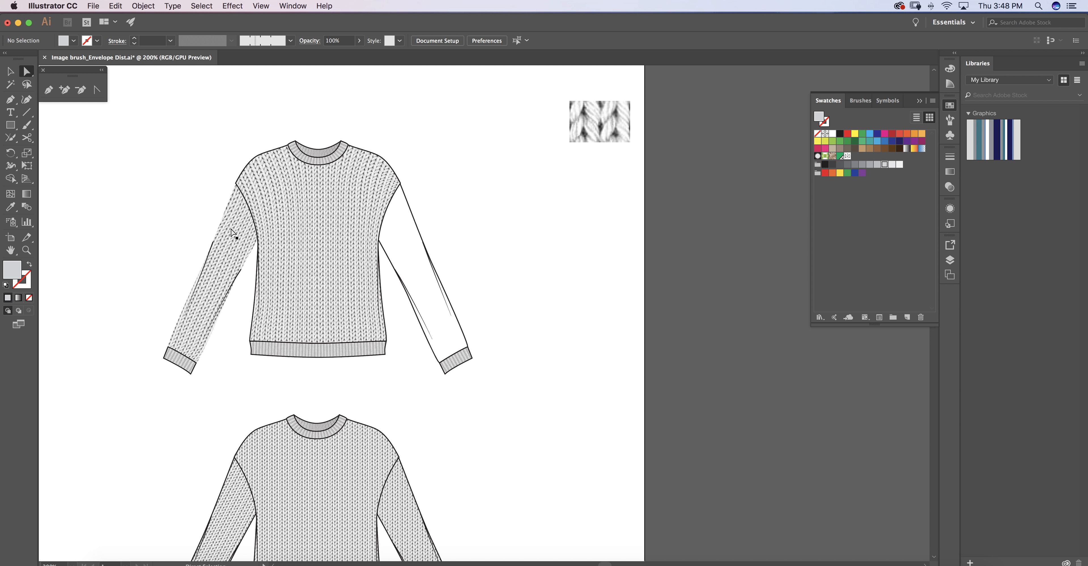
{"action": "left_click", "coordinate": [228, 211]}
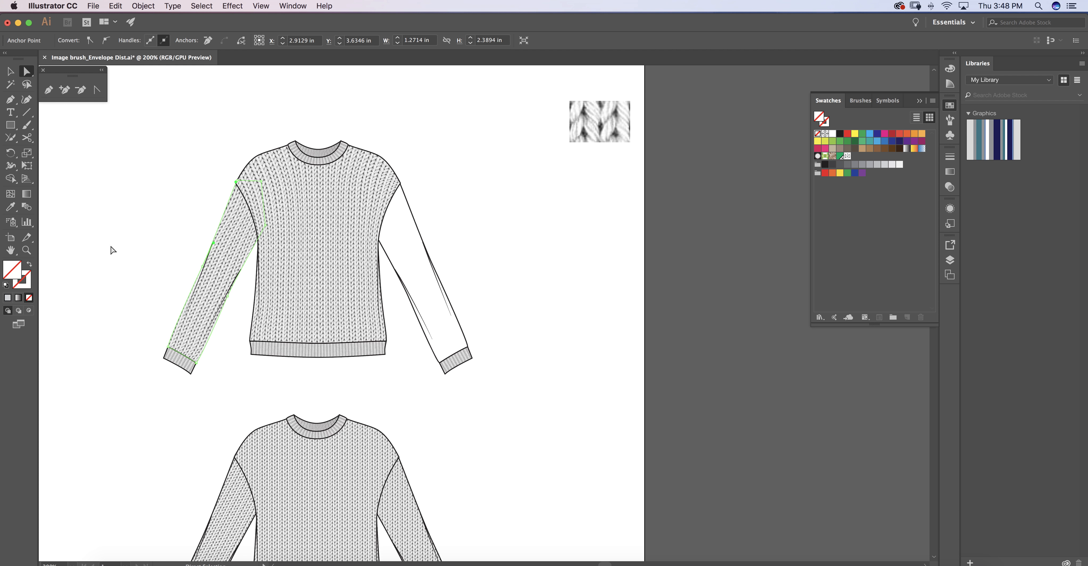
{"action": "left_click", "coordinate": [6, 285]}
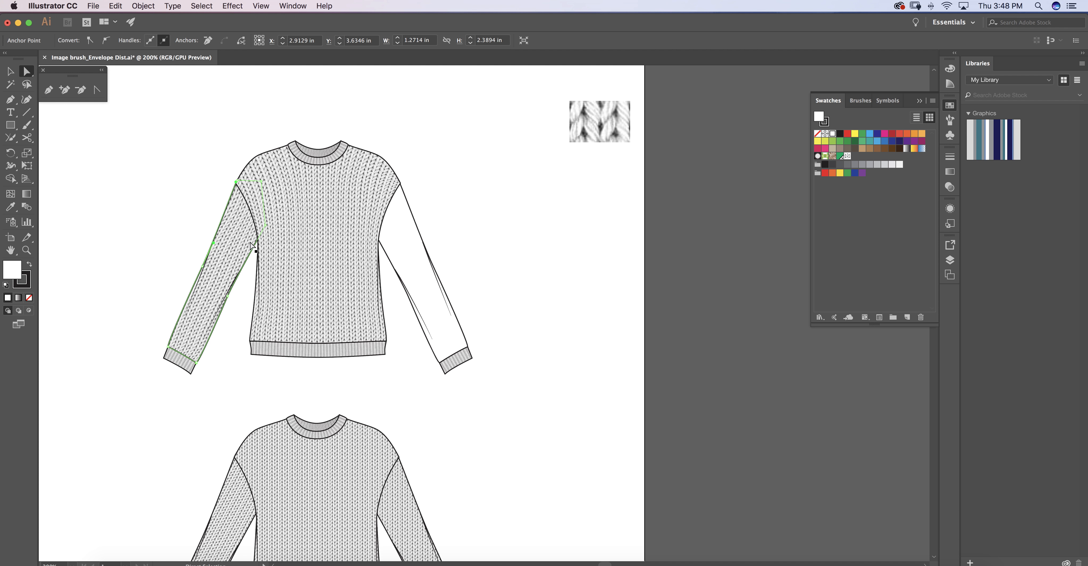
Set the left sleeve clipping path's stroke weight to 0.75 pt and clear the selection.
{"action": "left_click", "coordinate": [950, 157]}
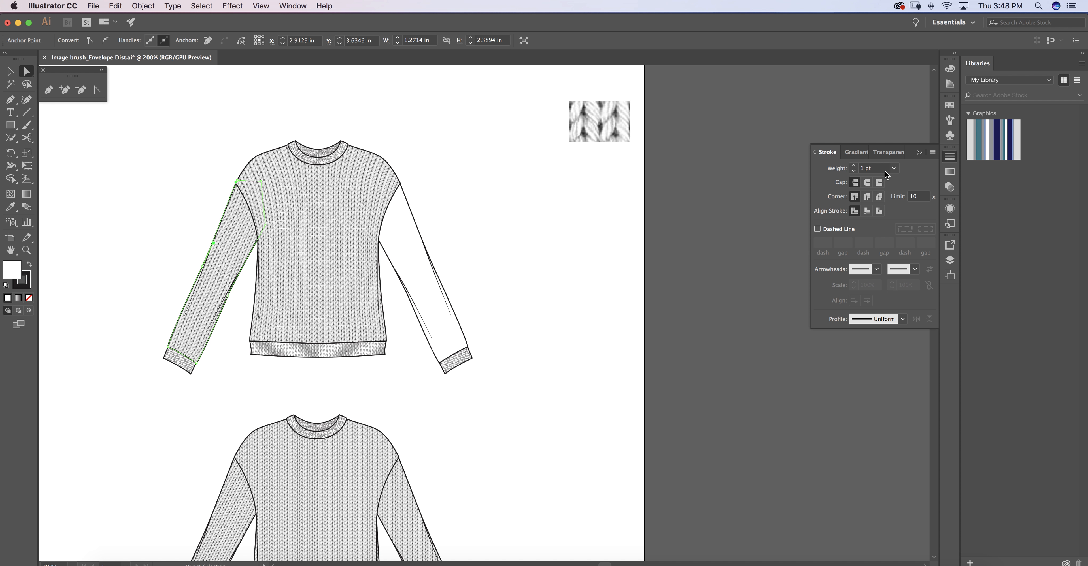
{"action": "left_click", "coordinate": [893, 169]}
{"action": "left_click", "coordinate": [904, 202]}
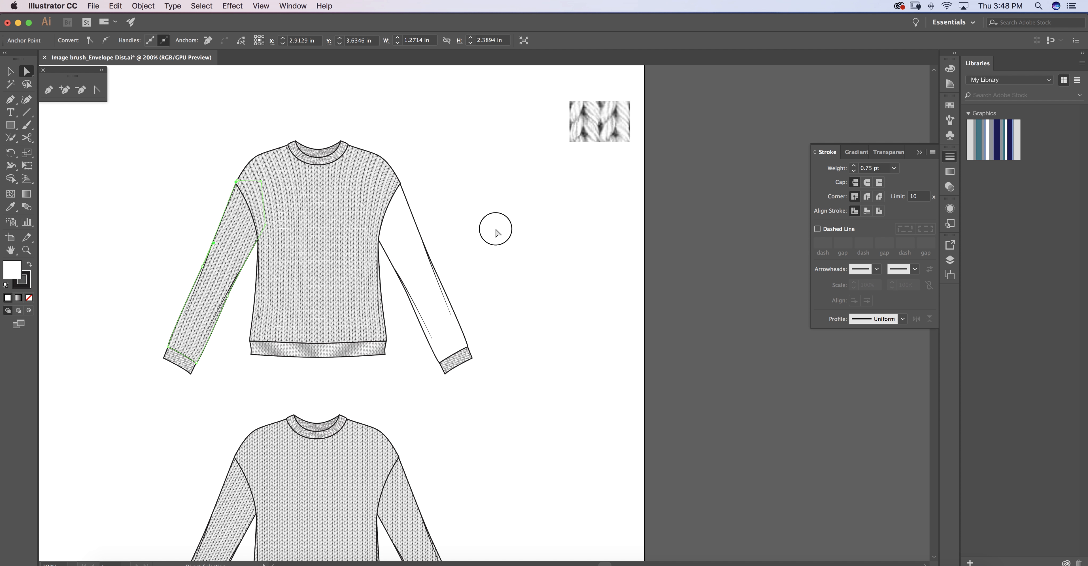
{"action": "left_click", "coordinate": [496, 233]}
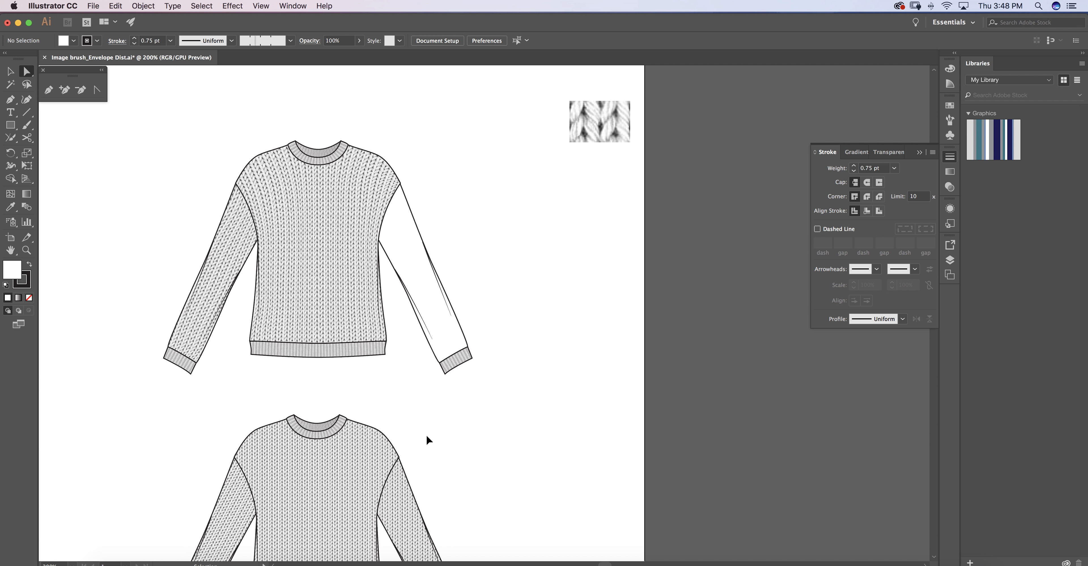
{"action": "key", "text": "super+minus"}
{"action": "left_click_drag", "start_coordinate": [446, 394], "coordinate": [426, 339]}
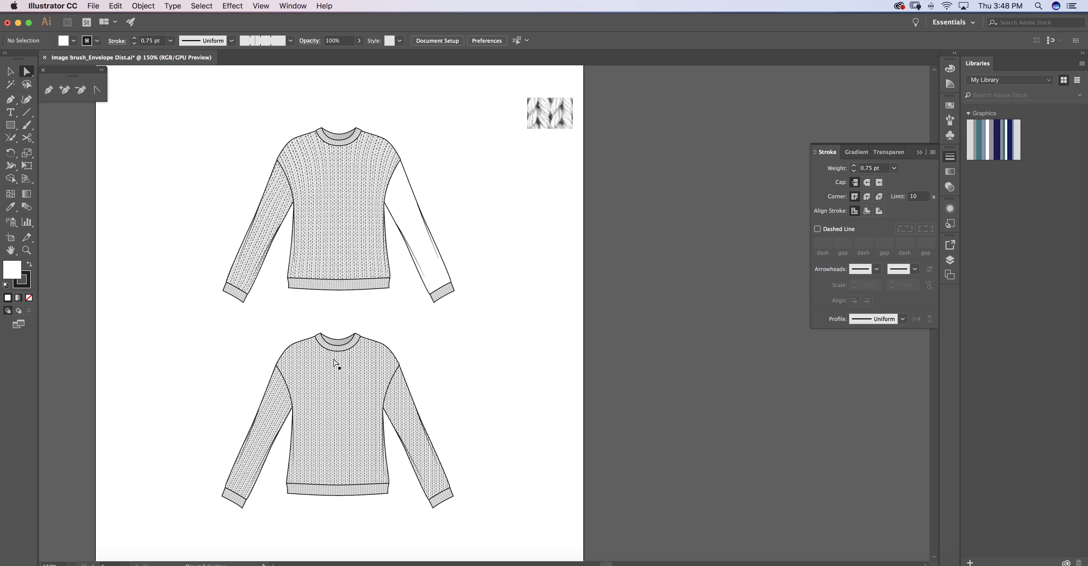
{"action": "key", "text": "space"}
{"action": "mouse_move", "coordinate": [508, 263]}
{"action": "left_mouse_down"}
{"action": "mouse_move", "coordinate": [500, 291]}
{"action": "mouse_move", "coordinate": [503, 265]}
{"action": "left_mouse_up"}
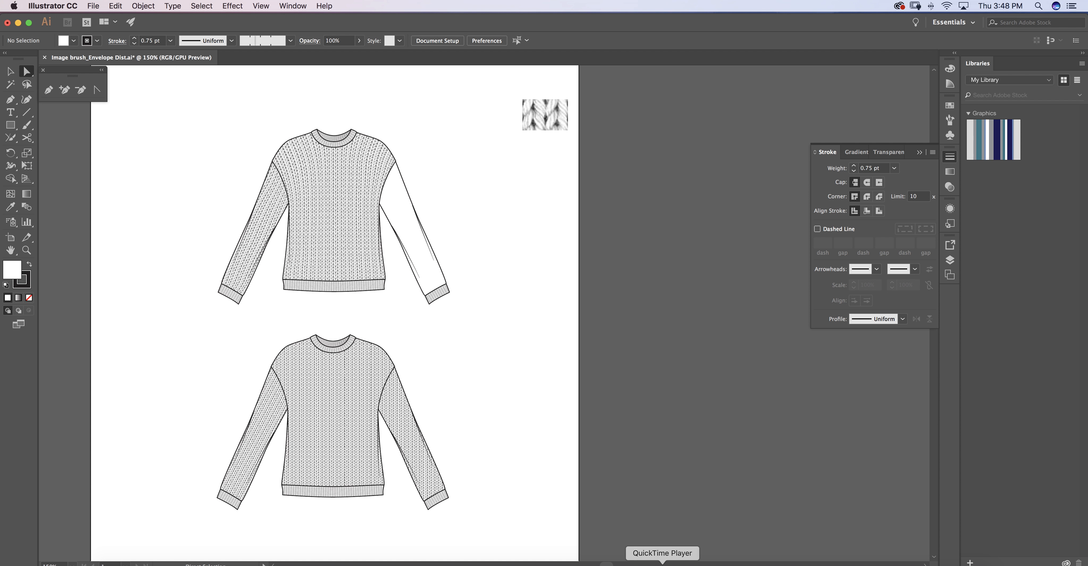
{"action": "left_click", "coordinate": [662, 564]}
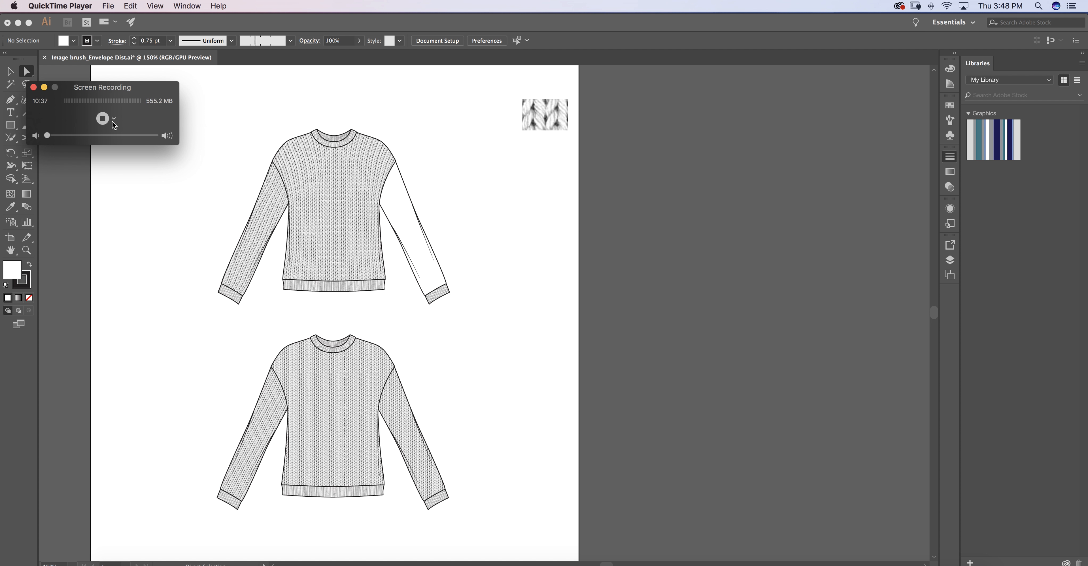